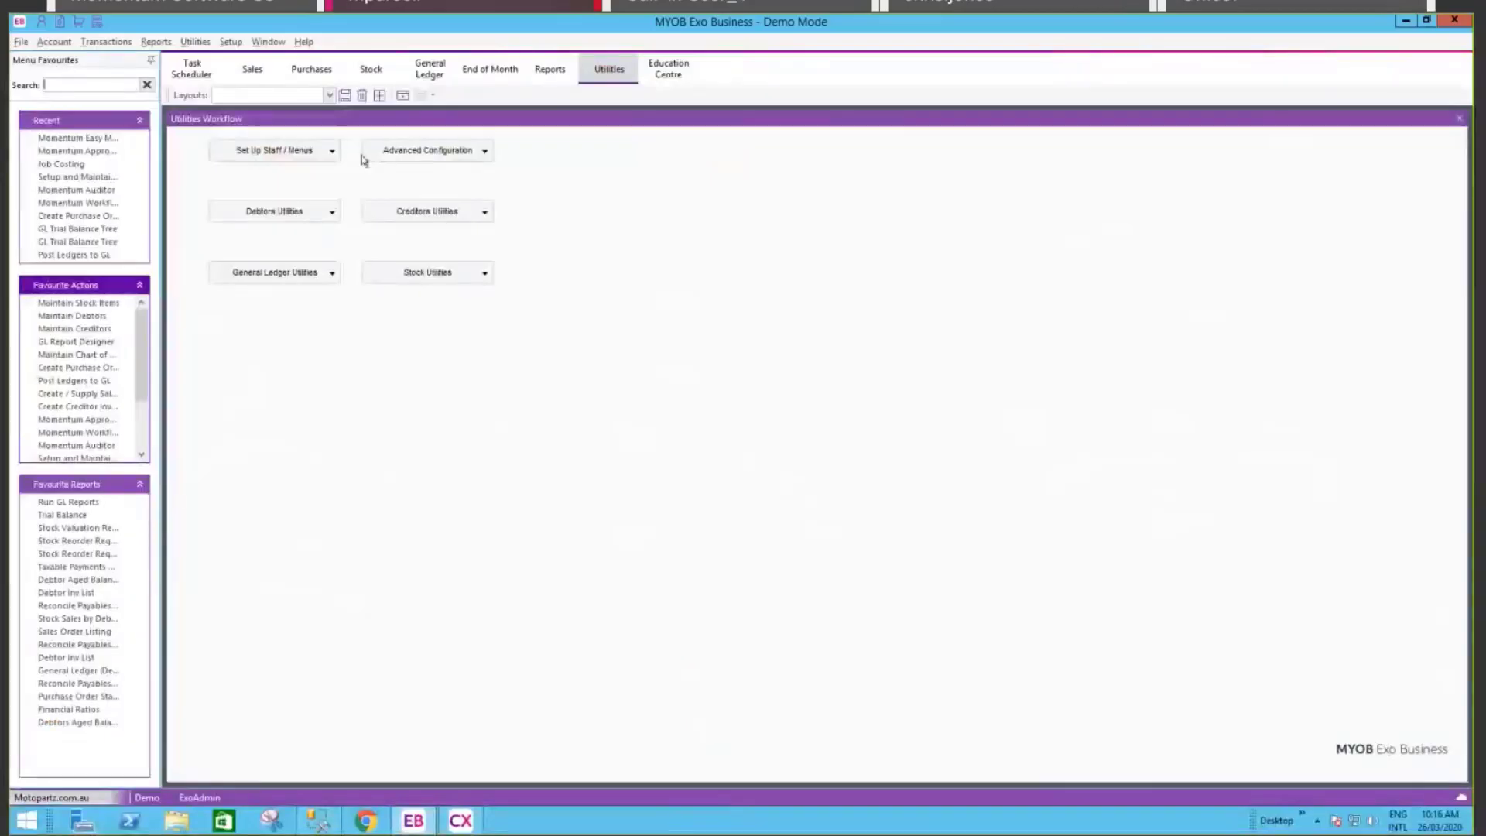
# Step: Launch the Momentum Auditor from the Utilities > Momentum menu
pyautogui.click(196, 42)
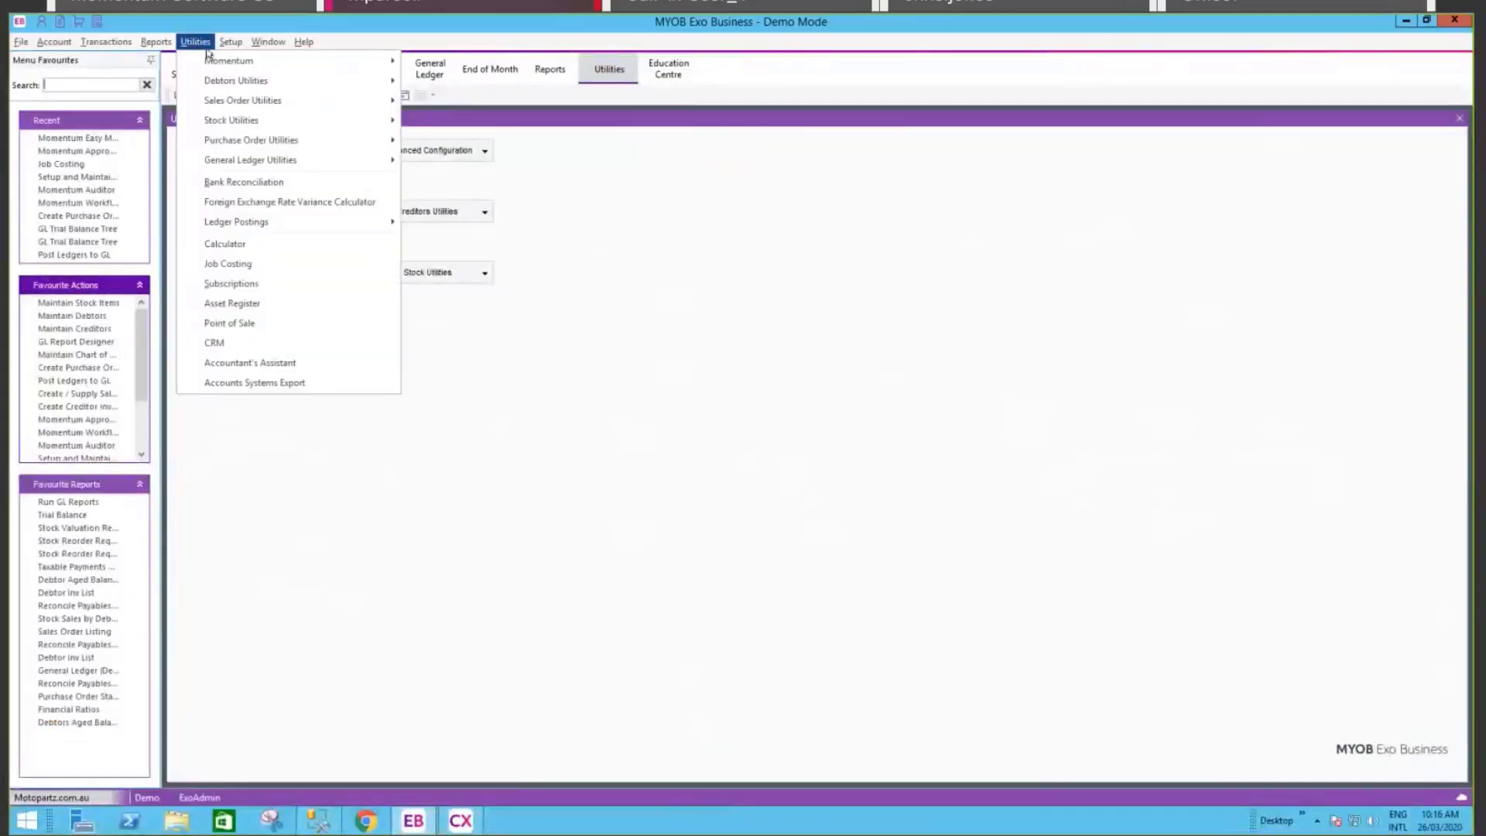
pyautogui.moveTo(223, 61)
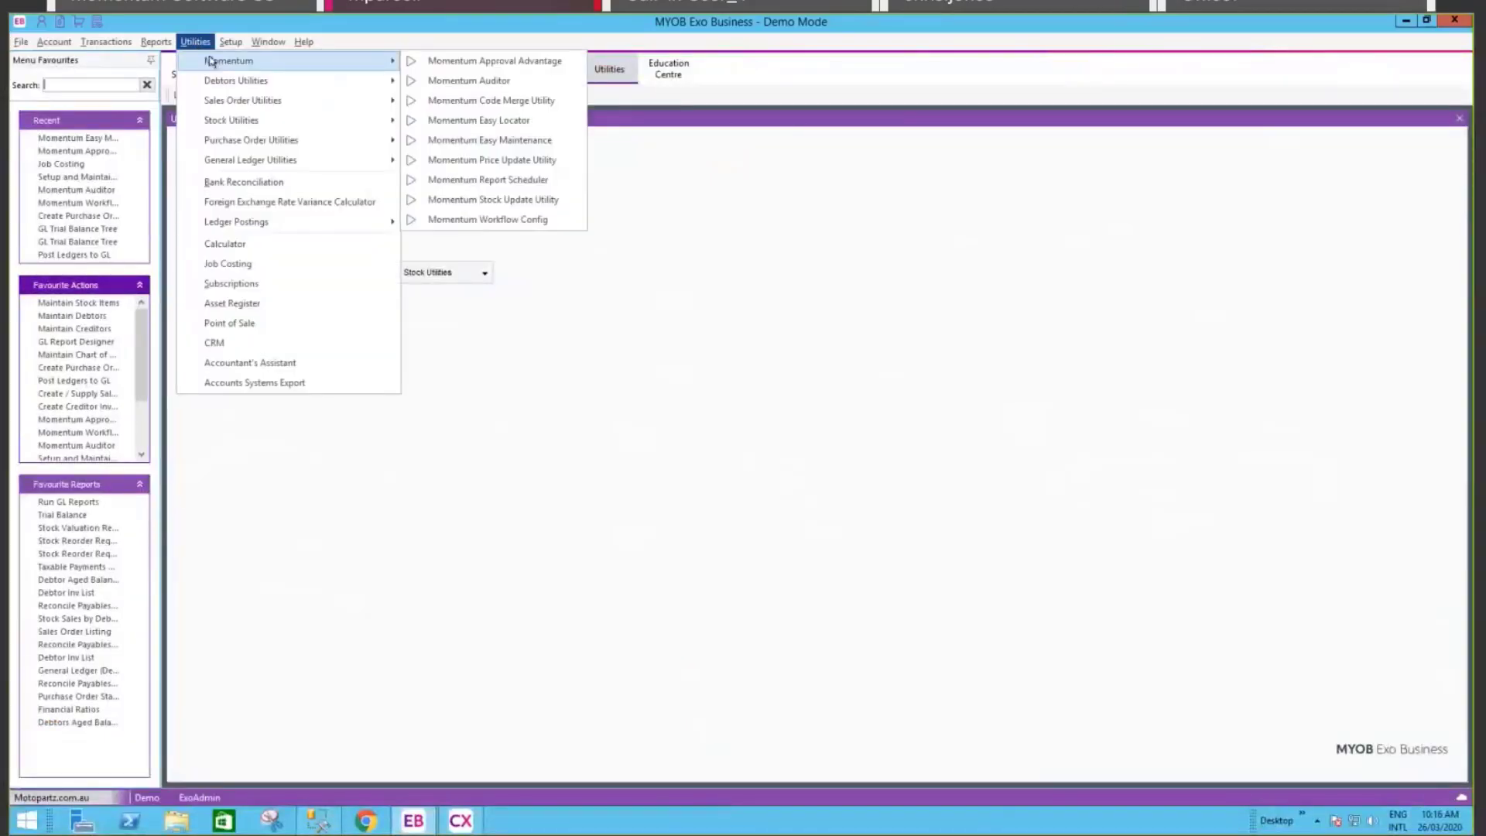
pyautogui.click(479, 81)
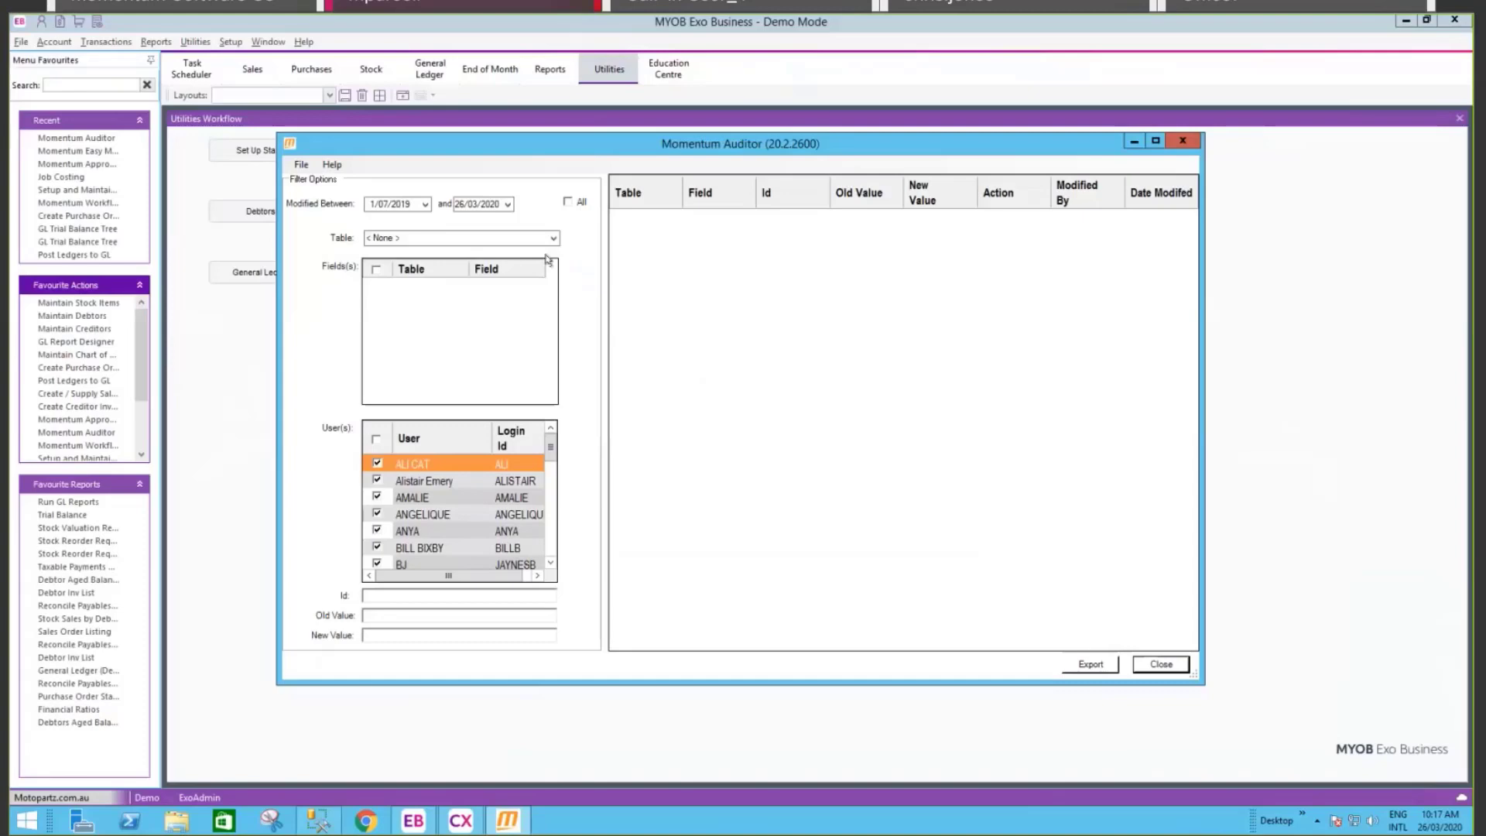
# Step: Filter the auditor to the CR_ACCS table and review its ticked fields like ACCGROUP and ACCNO
pyautogui.click(551, 239)
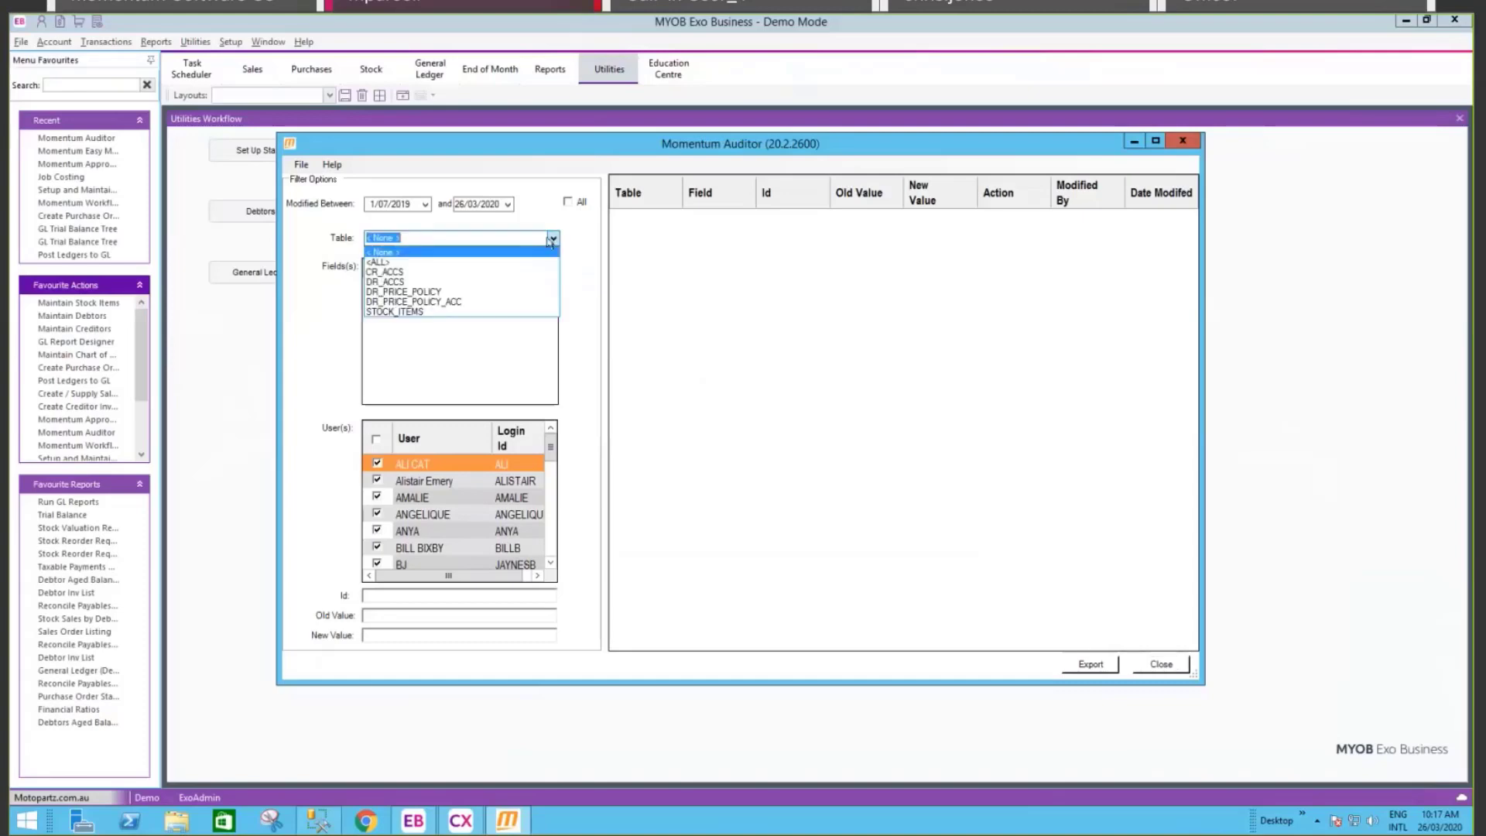
pyautogui.click(382, 274)
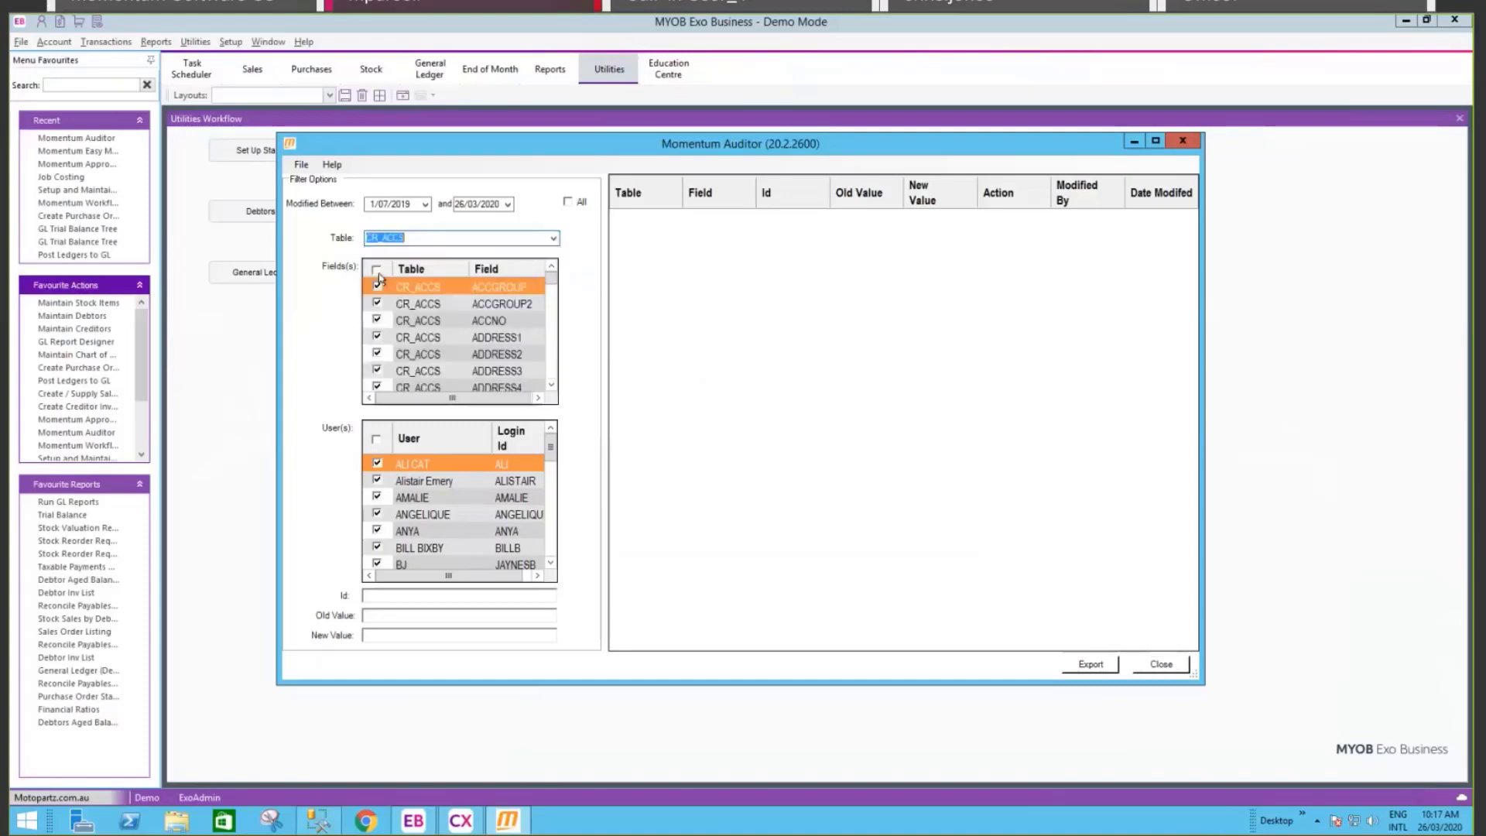
pyautogui.click(424, 290)
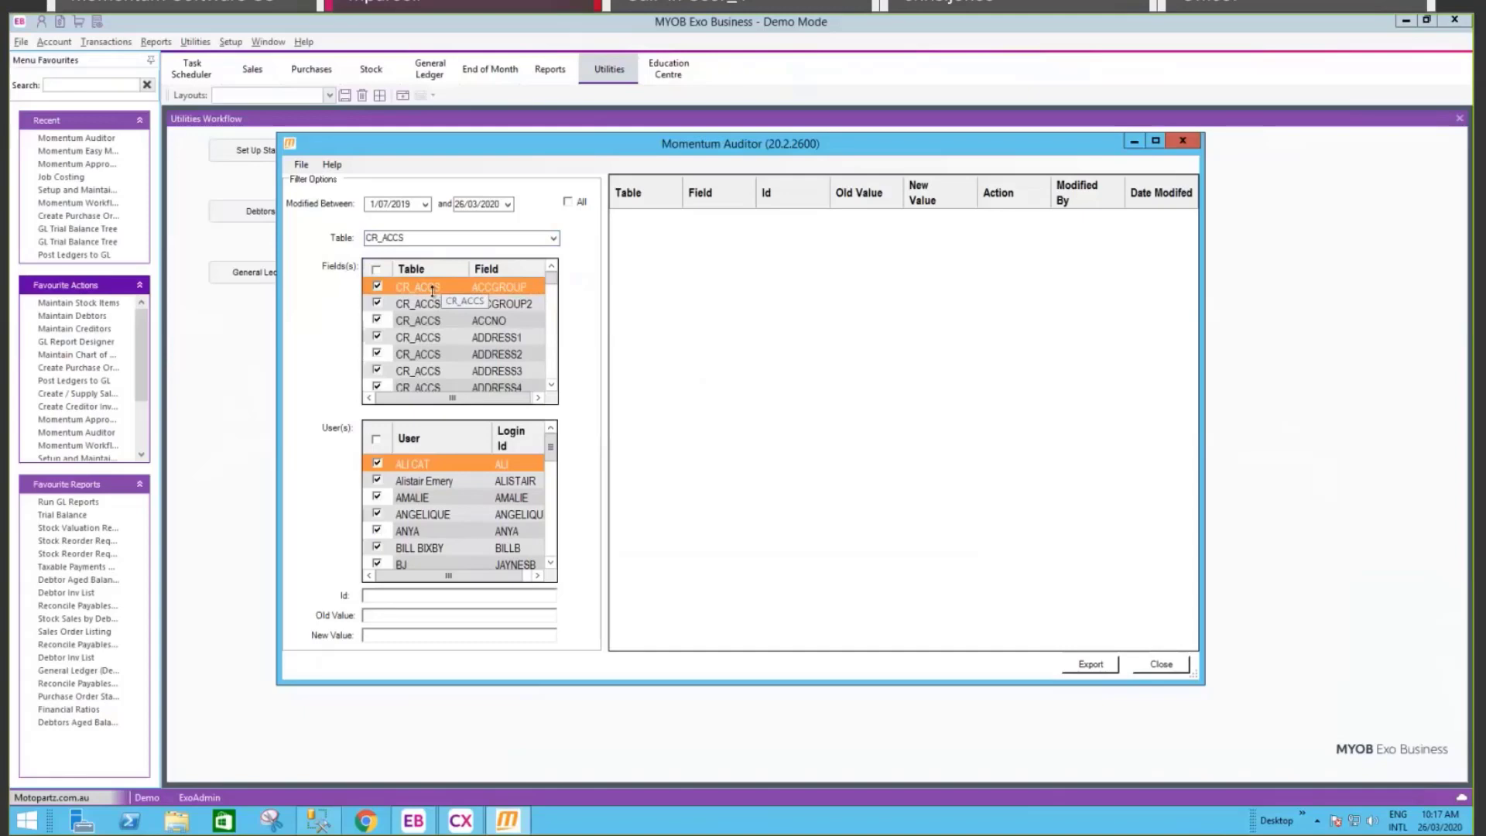
pyautogui.click(552, 237)
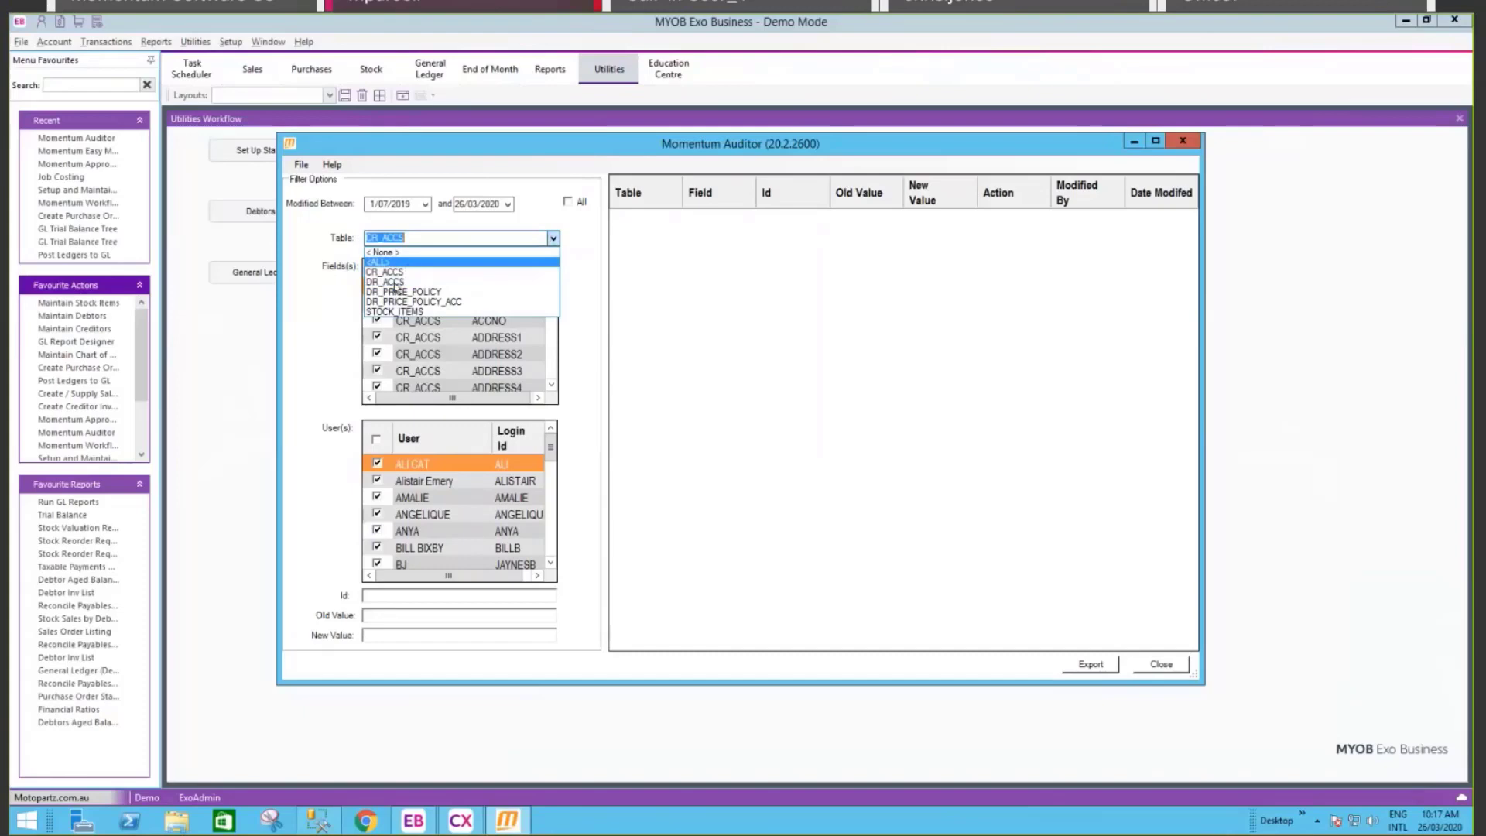
pyautogui.click(329, 275)
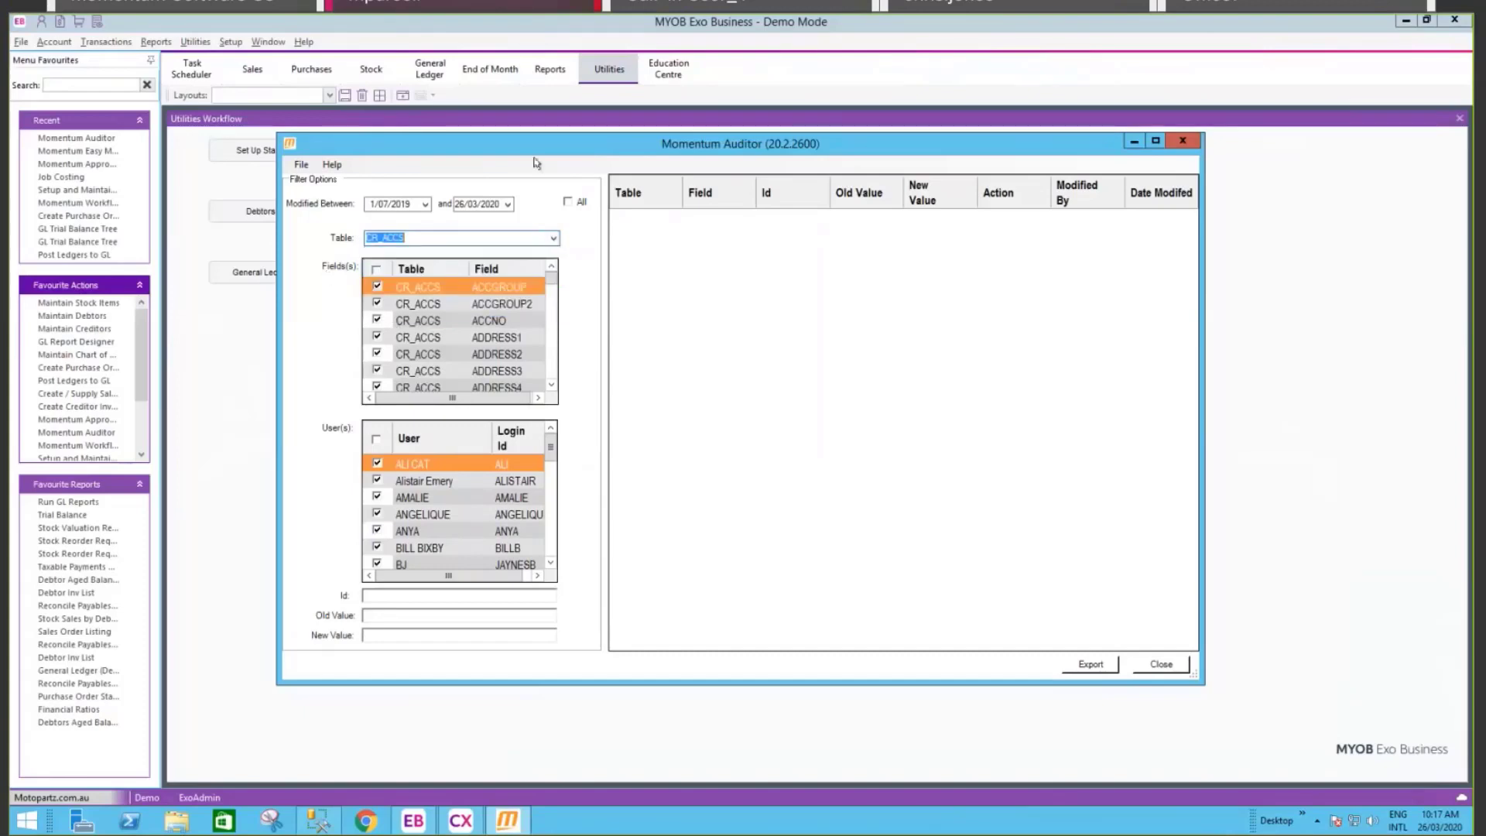
pyautogui.click(553, 239)
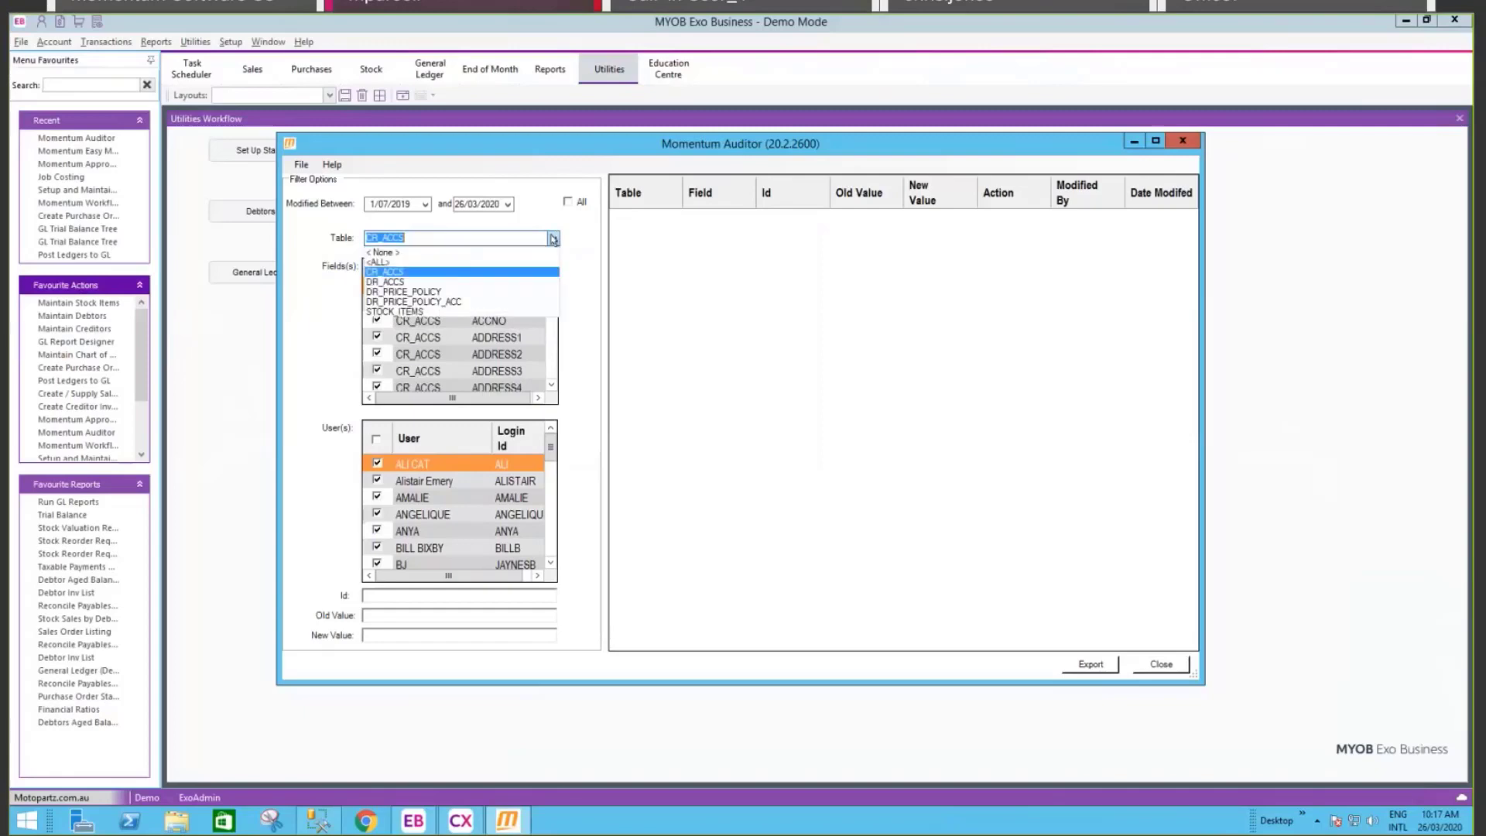
pyautogui.click(366, 219)
pyautogui.click(301, 166)
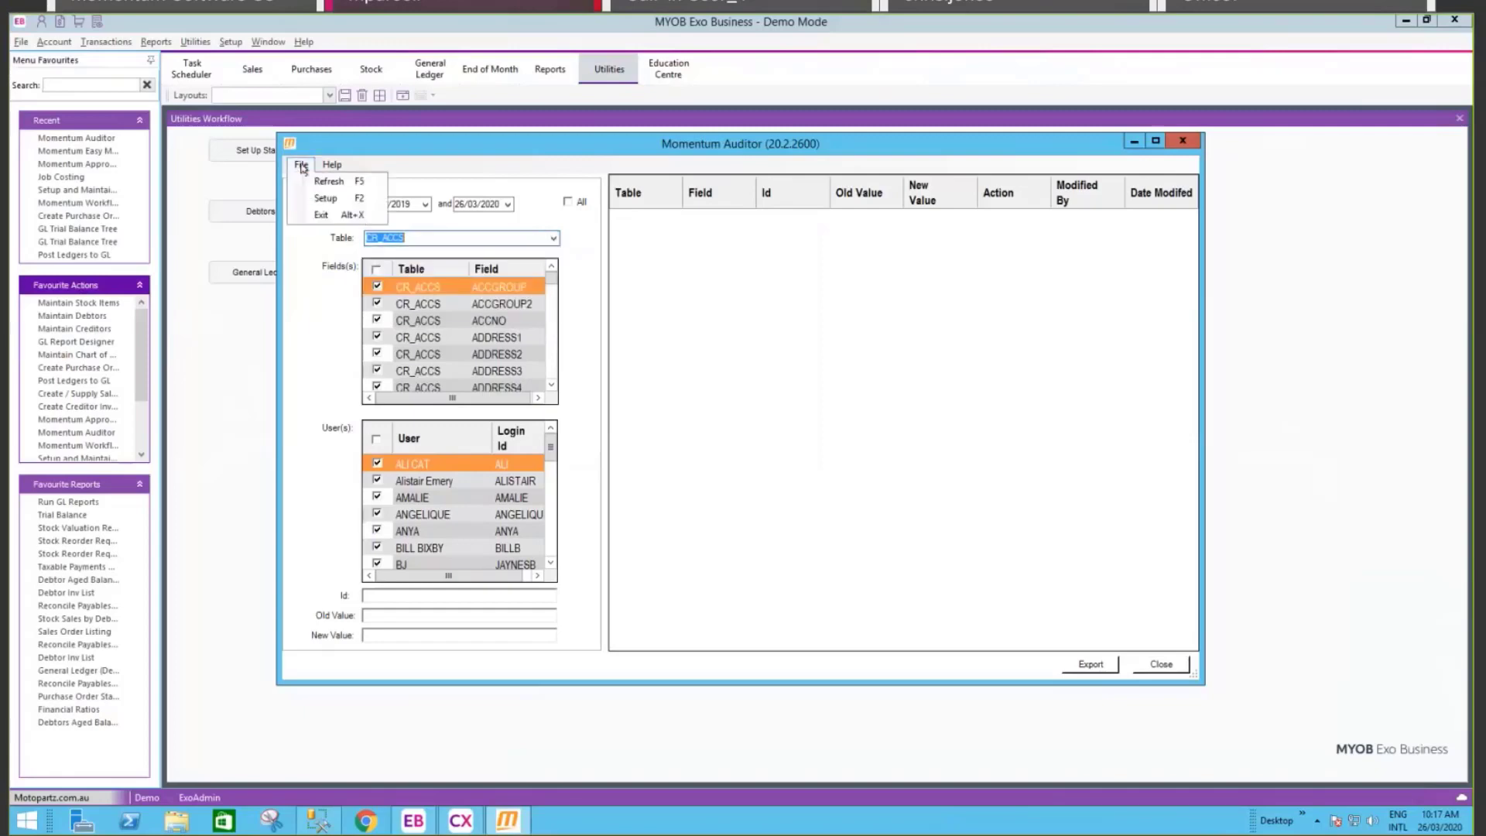
# Step: Open File > Setup and scroll through the audited tables, checking CR_ACCS, DR_ACCS and STOCK_ITEMS
pyautogui.click(325, 198)
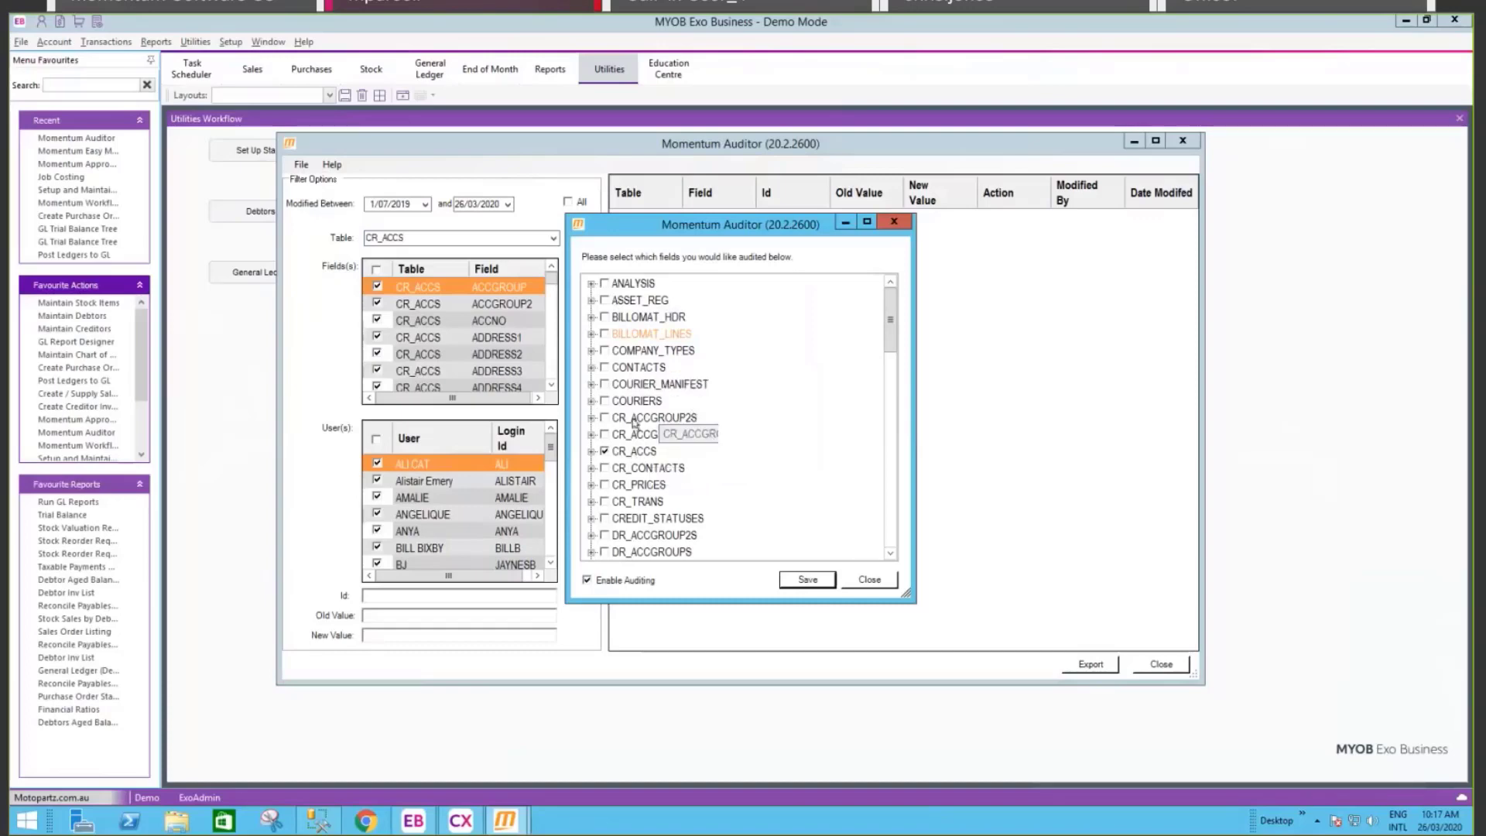
pyautogui.moveTo(891, 316); pyautogui.dragTo(891, 347)
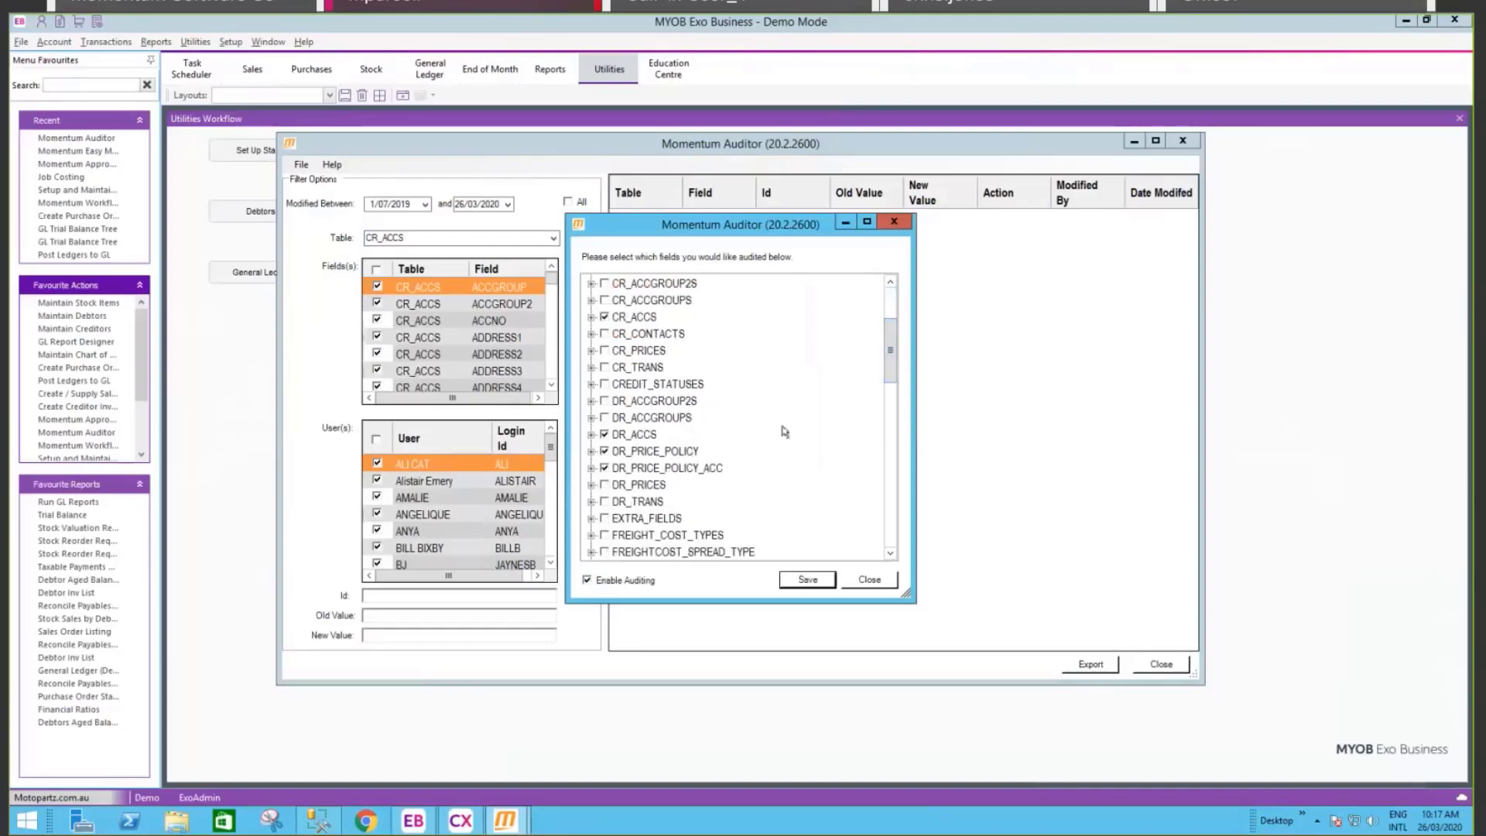
pyautogui.moveTo(890, 363); pyautogui.dragTo(891, 411)
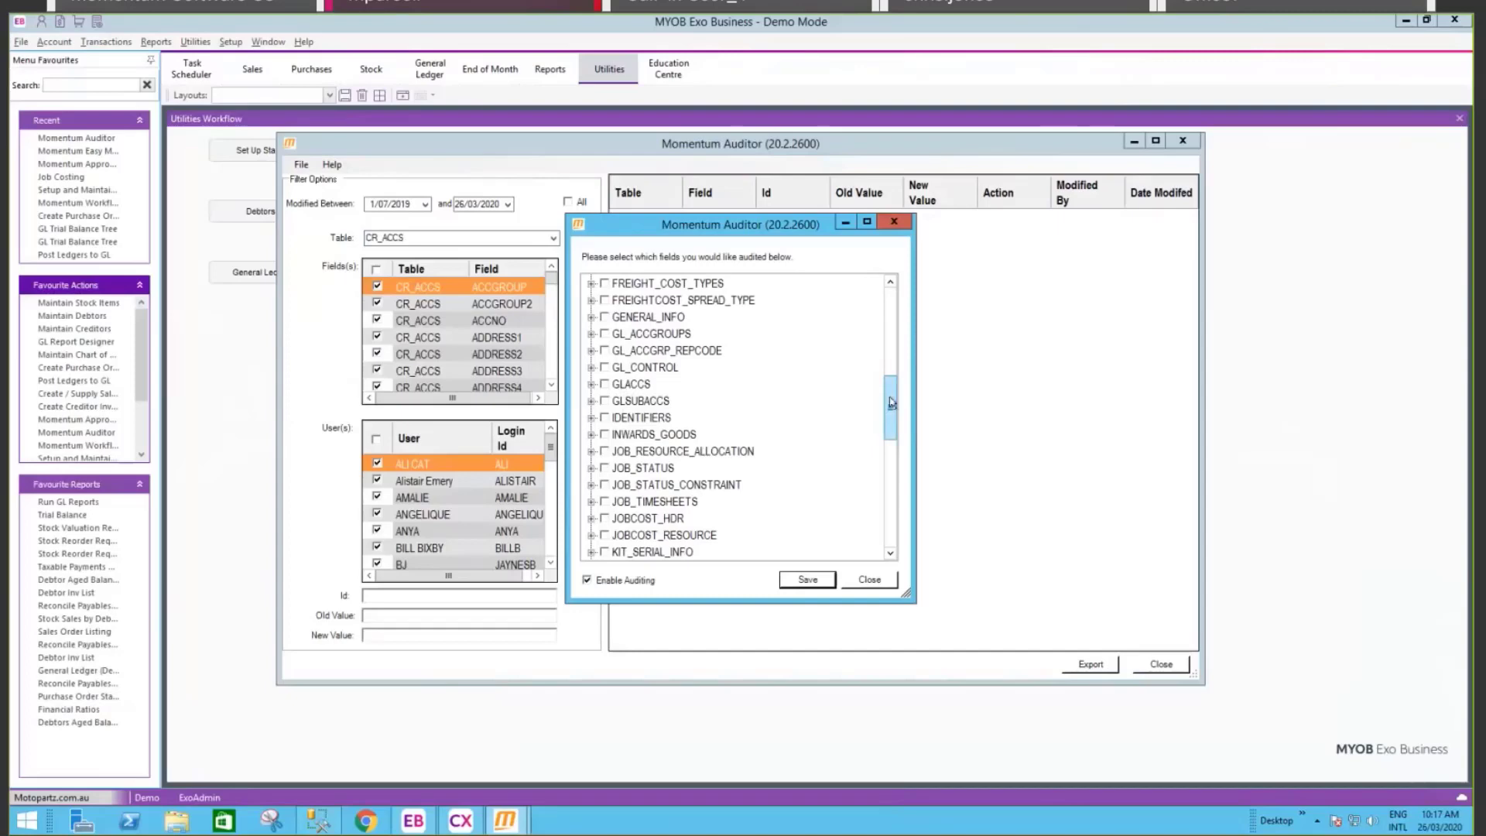
pyautogui.moveTo(891, 402); pyautogui.dragTo(881, 434)
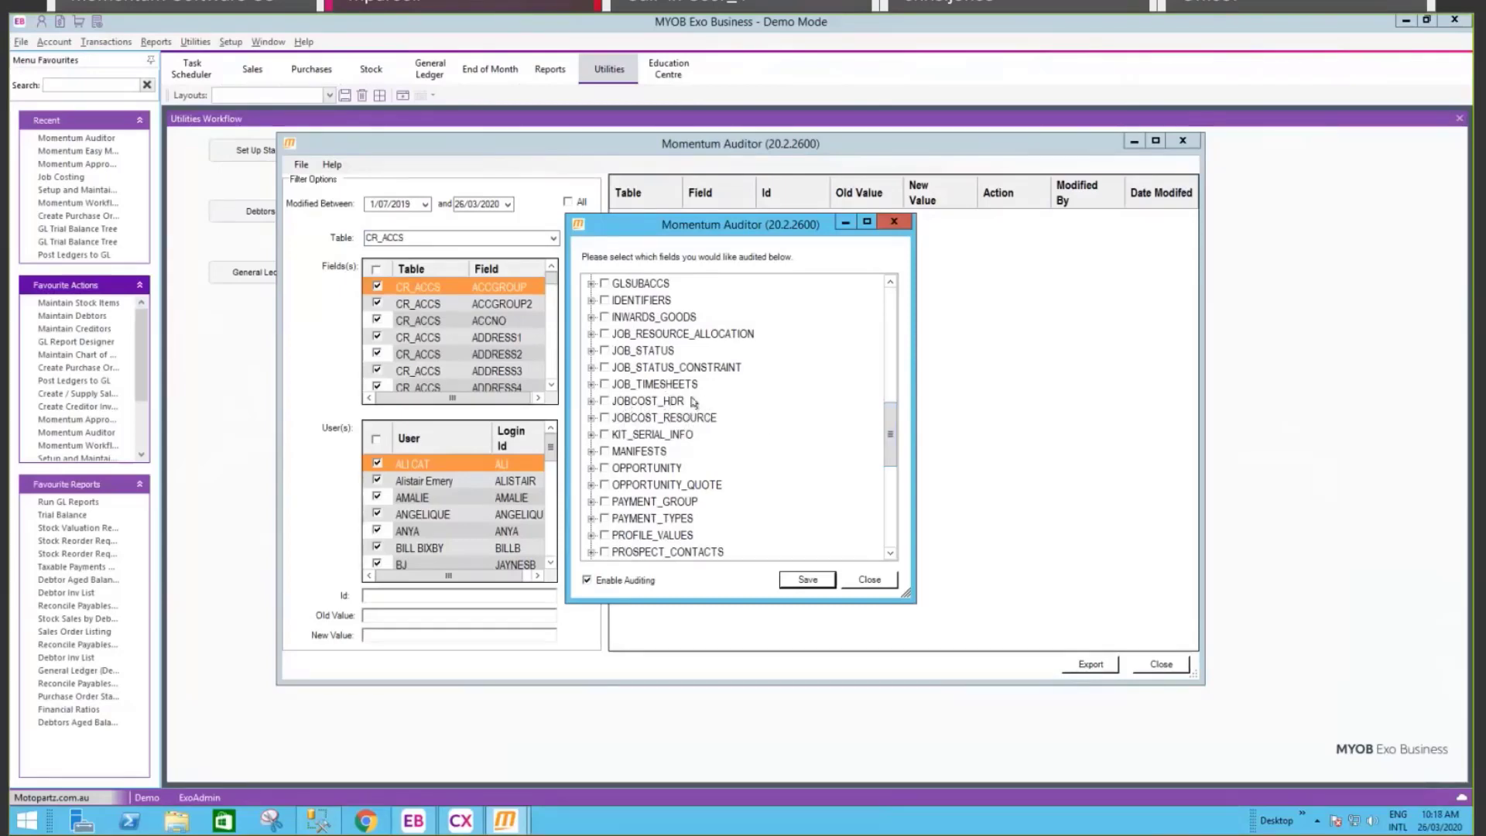
pyautogui.moveTo(890, 433); pyautogui.dragTo(890, 500)
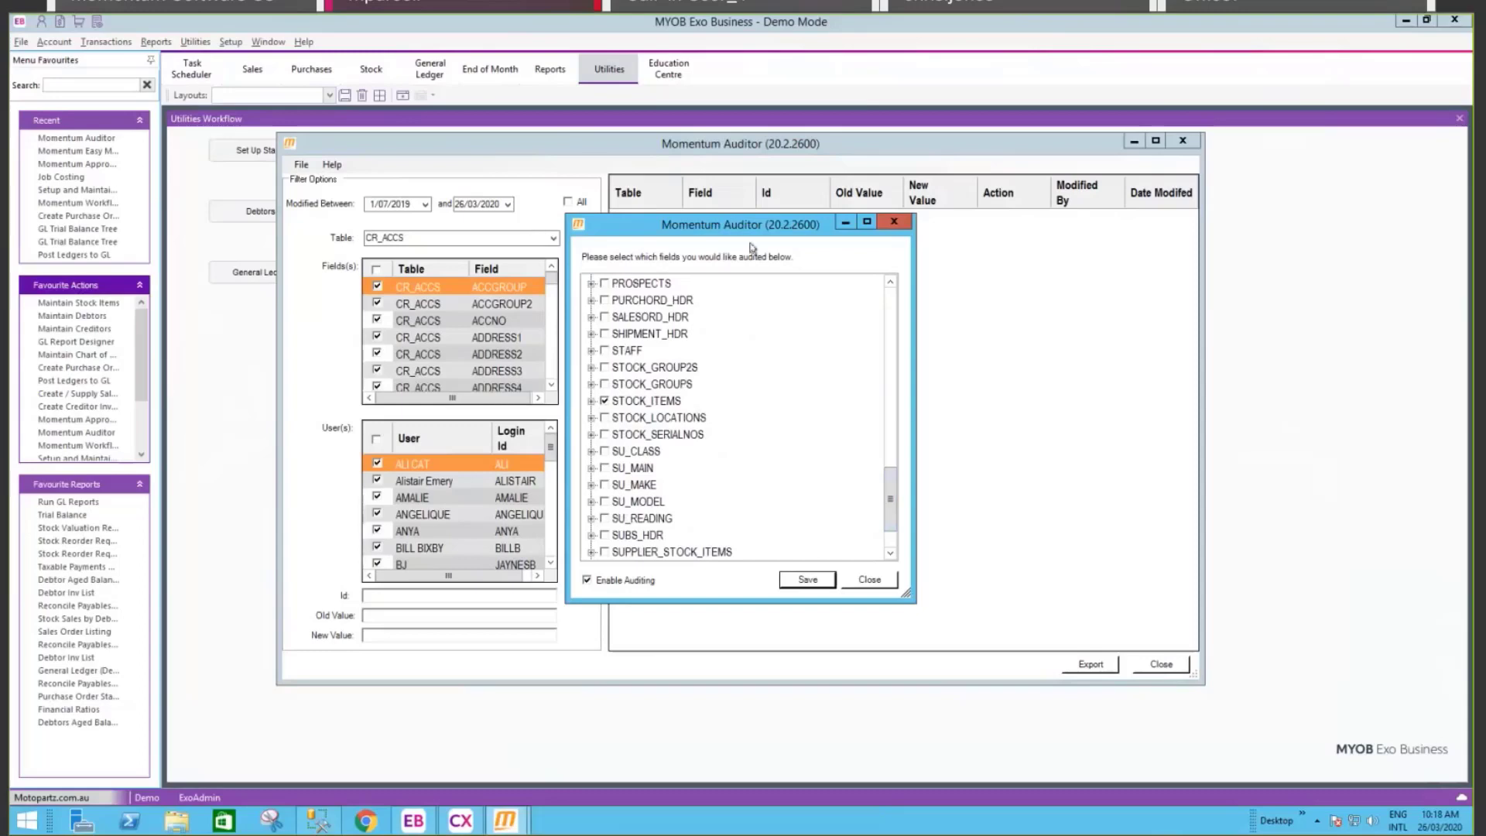
pyautogui.moveTo(890, 495); pyautogui.dragTo(892, 510)
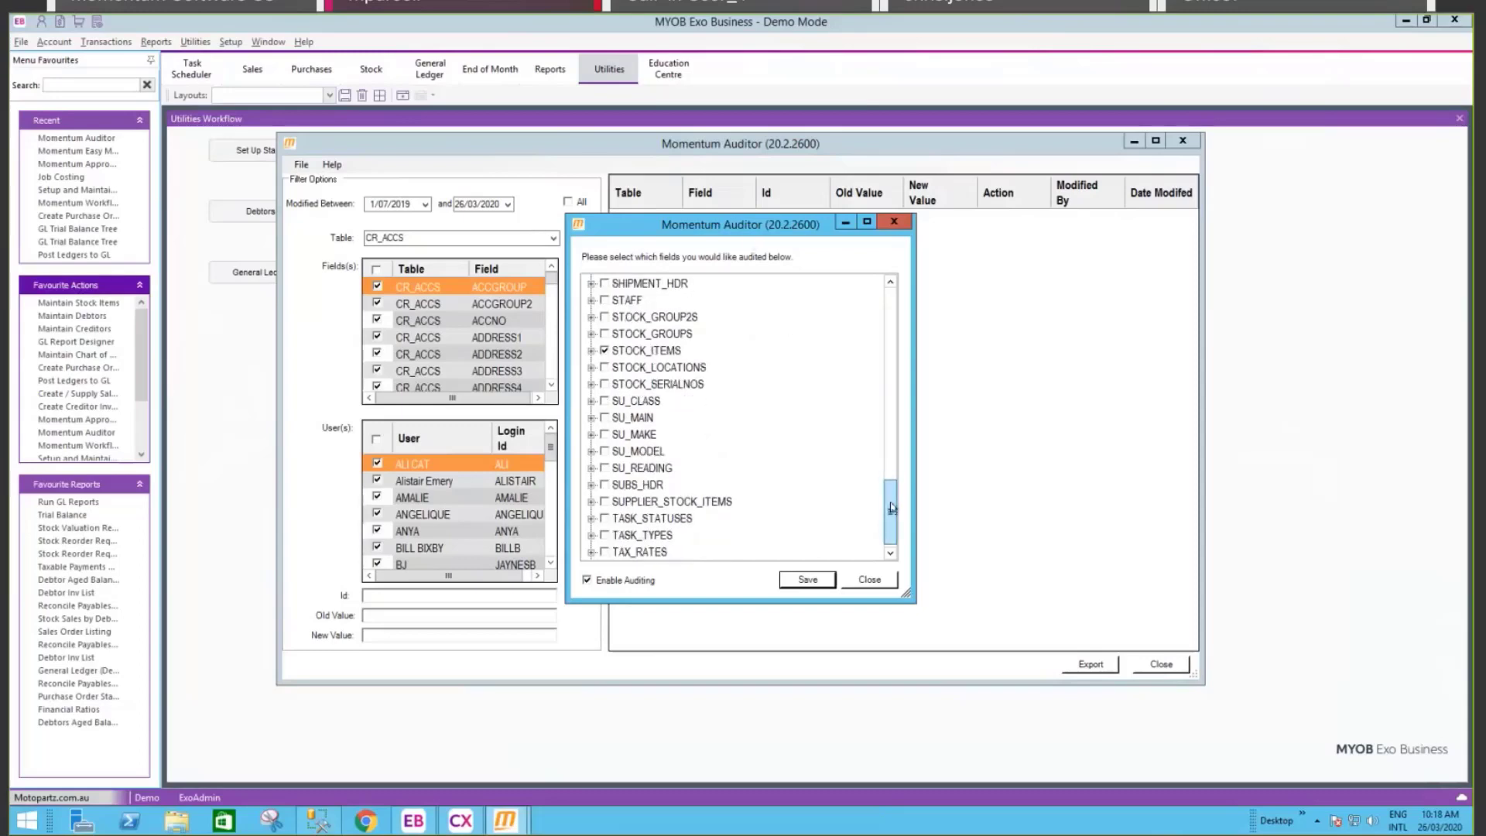
# Step: Audit all SUPPLIER_STOCK_ITEMS fields except LAST_UPDATE, then save and close the setup
pyautogui.click(592, 501)
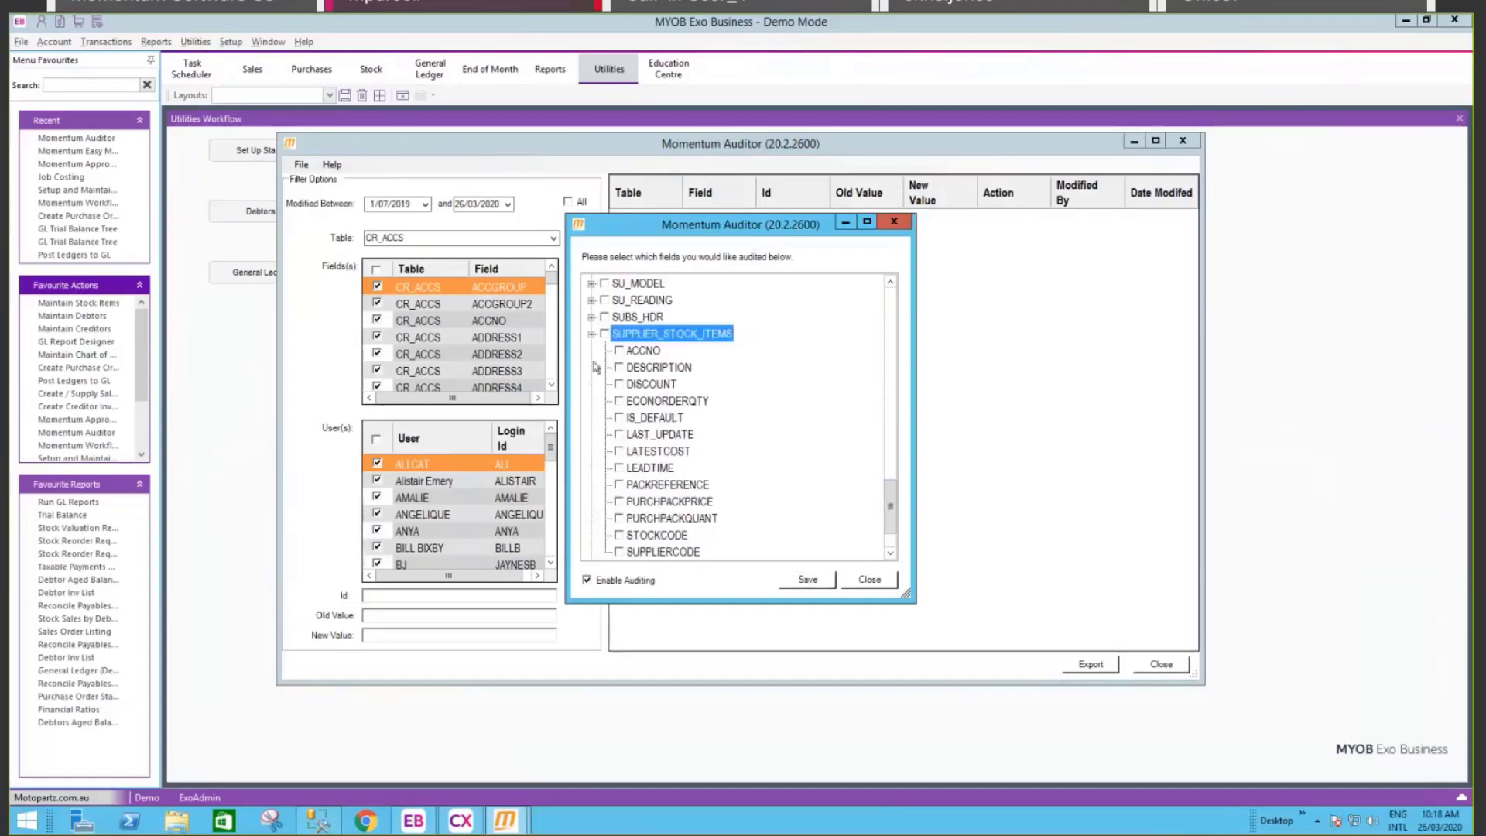
pyautogui.click(605, 334)
pyautogui.scroll(-1, 643, 464)
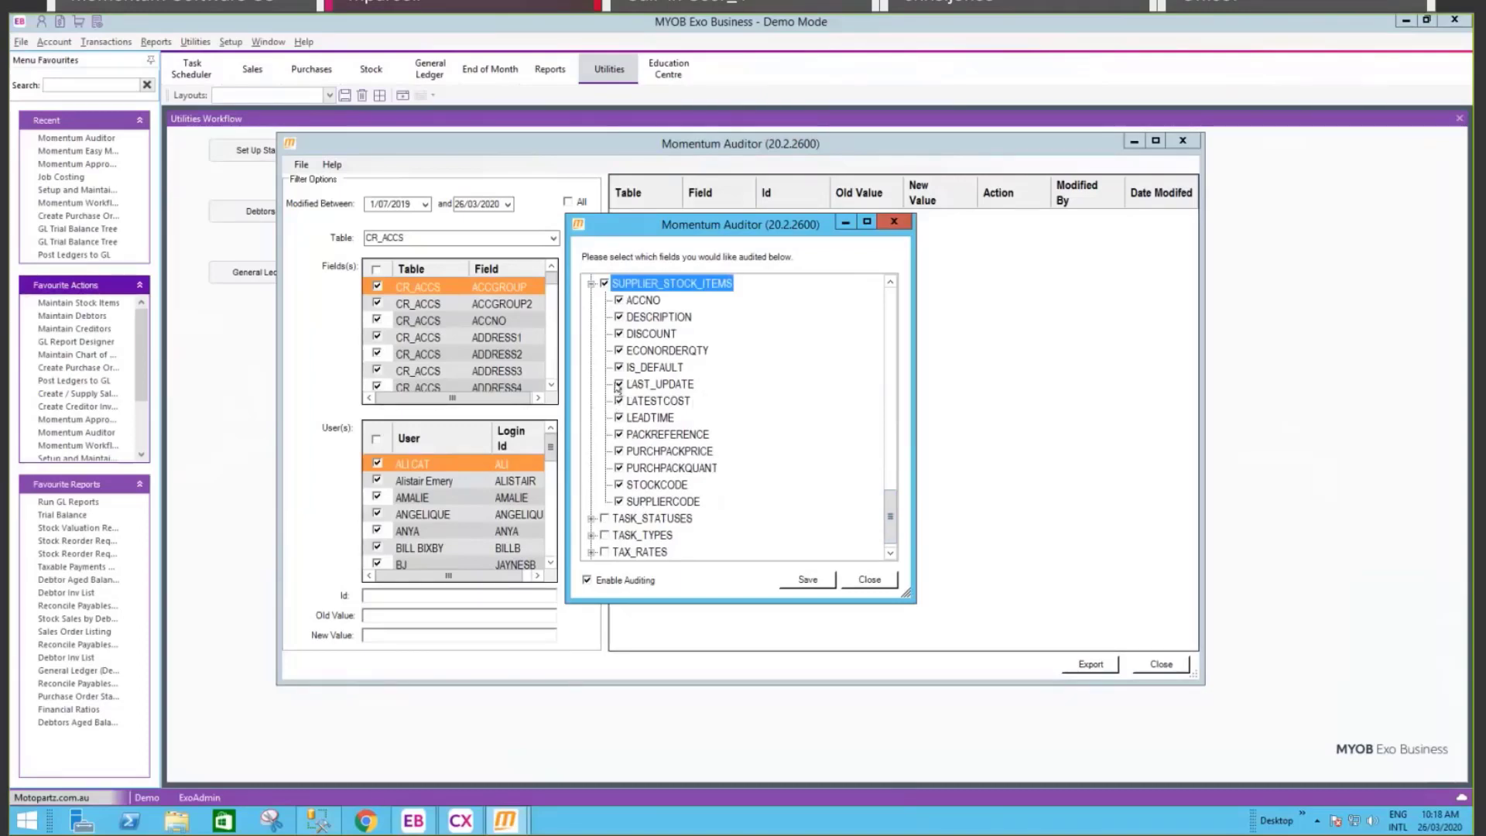
pyautogui.click(618, 385)
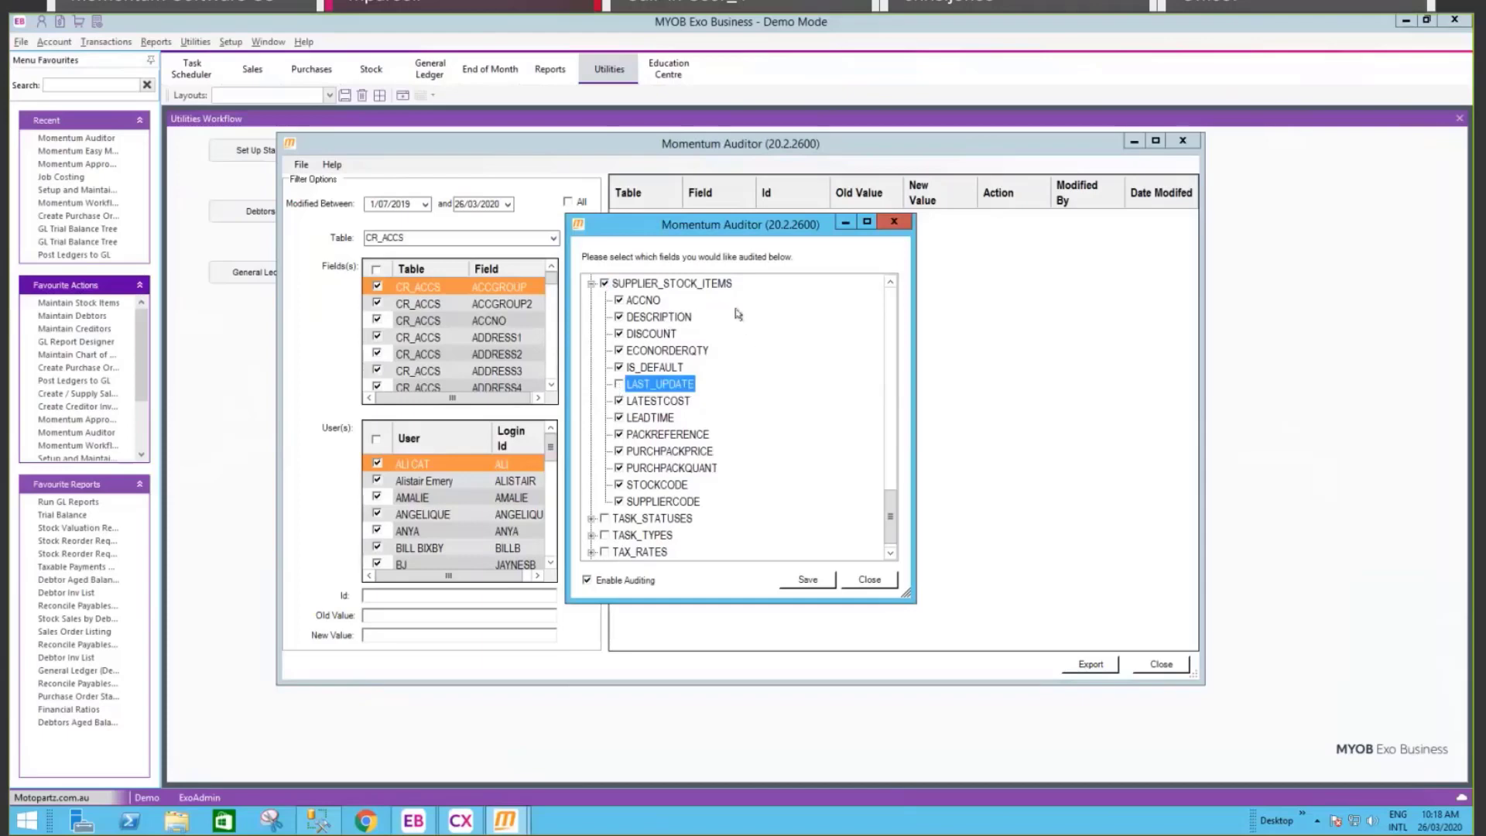
pyautogui.click(805, 579)
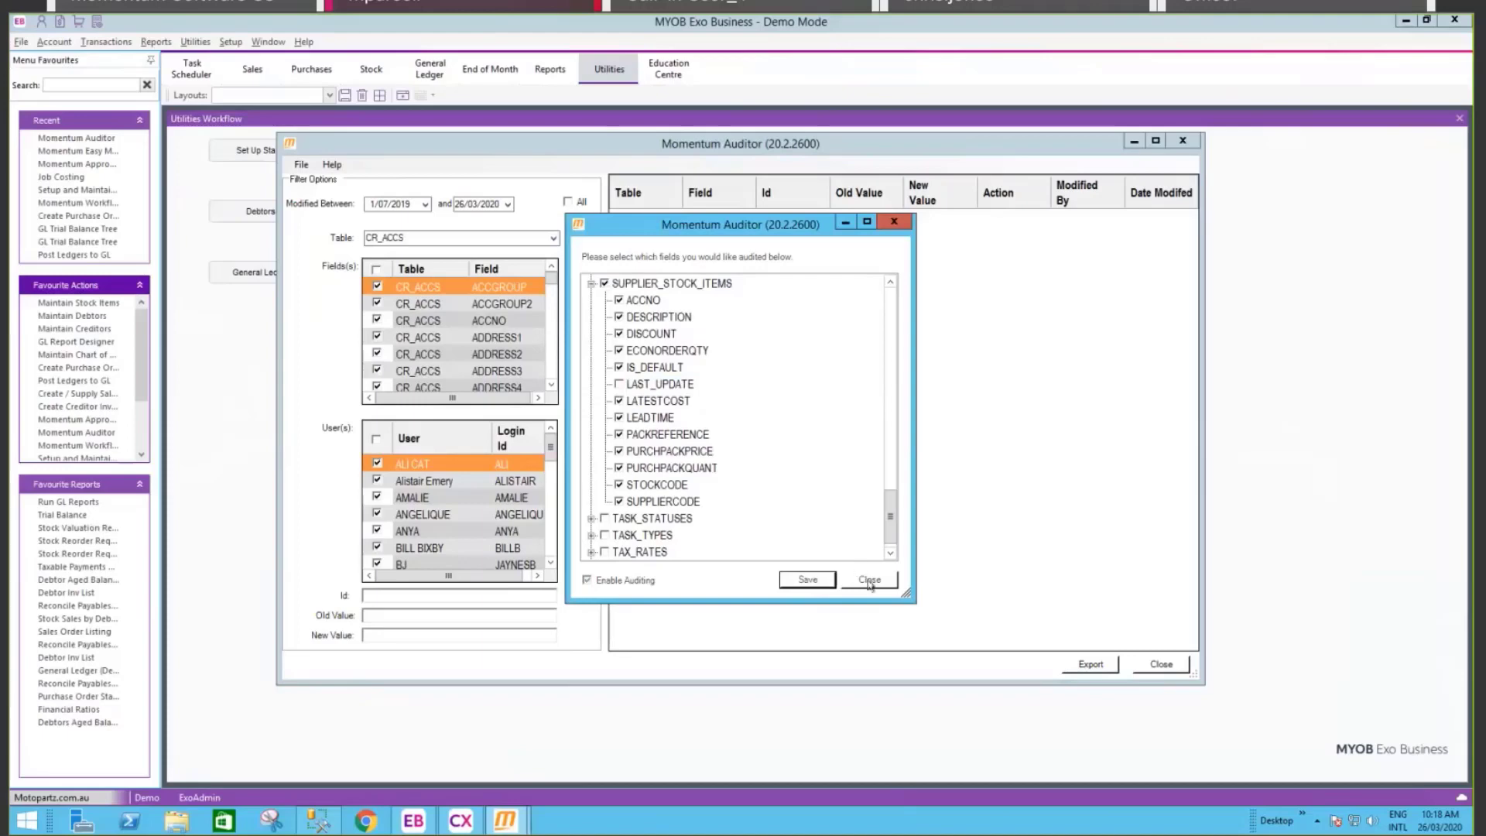
pyautogui.click(869, 581)
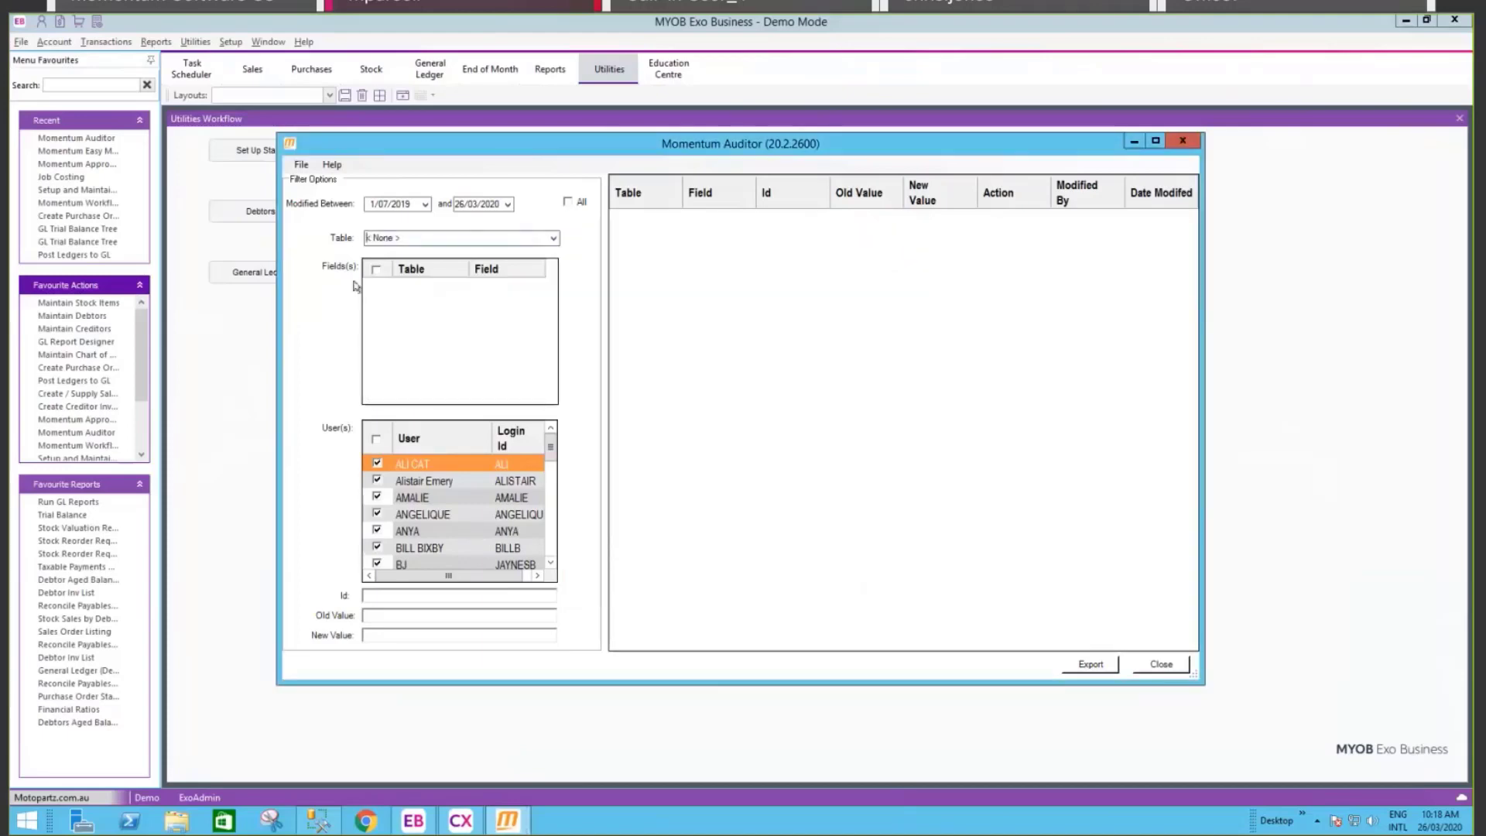
# Step: Bring the main Exo window forward and switch to the Sales workflow
pyautogui.click(554, 239)
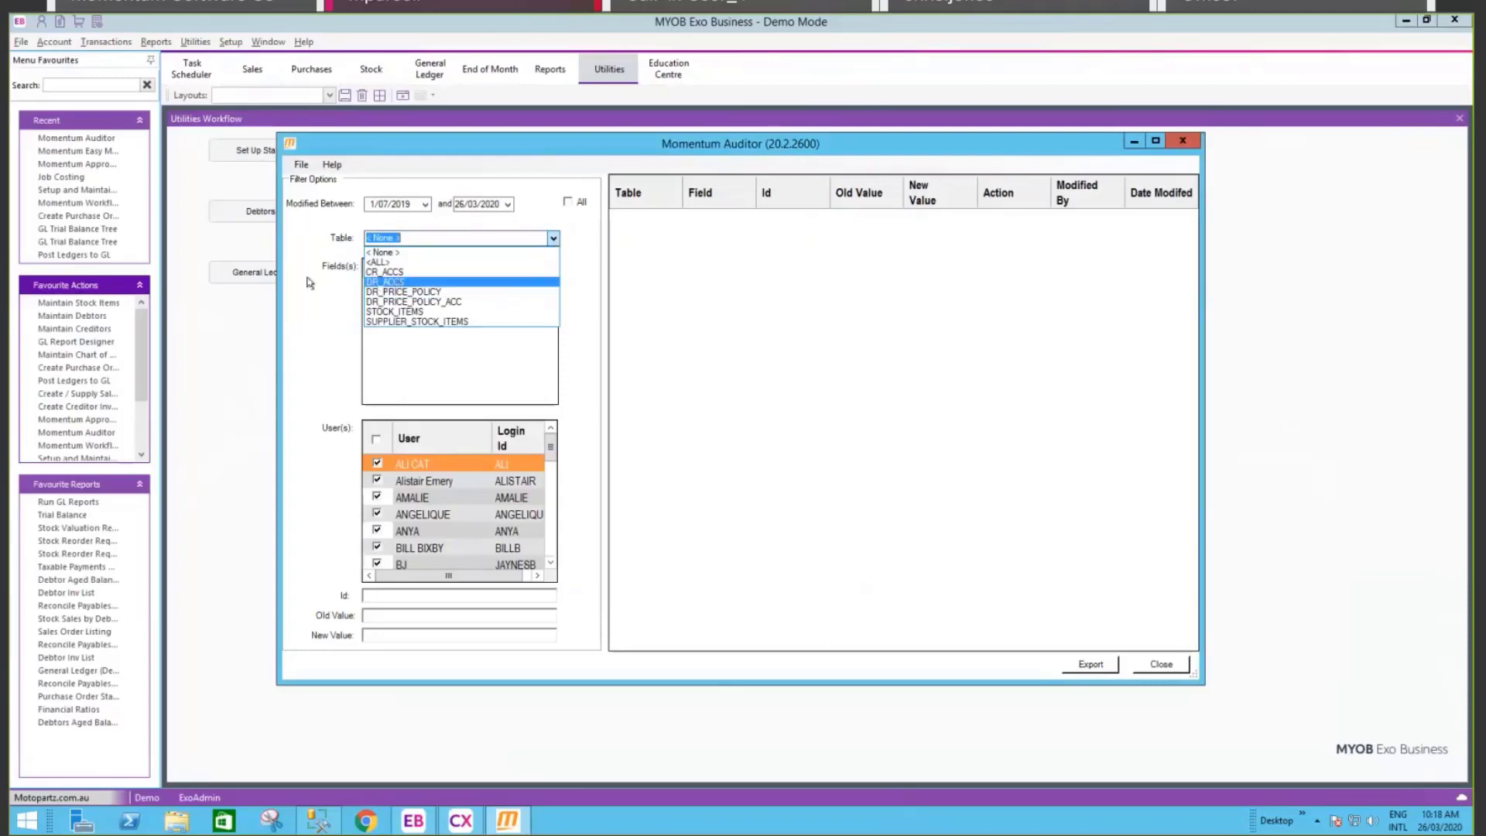
pyautogui.click(209, 397)
pyautogui.click(254, 69)
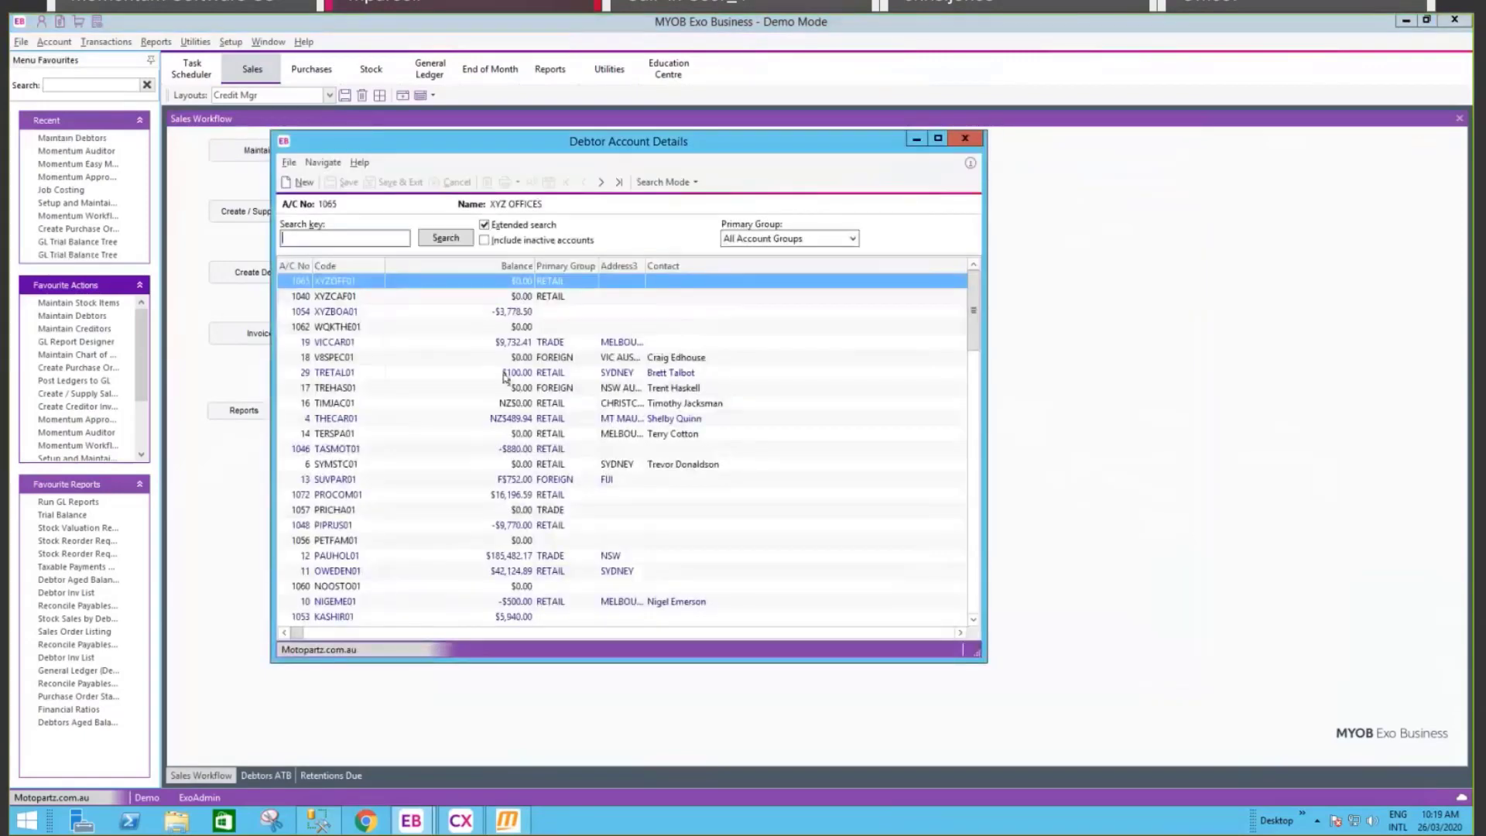
# Step: Open the debtor account and change its postal state and set the postcode to 2000
pyautogui.click(513, 374)
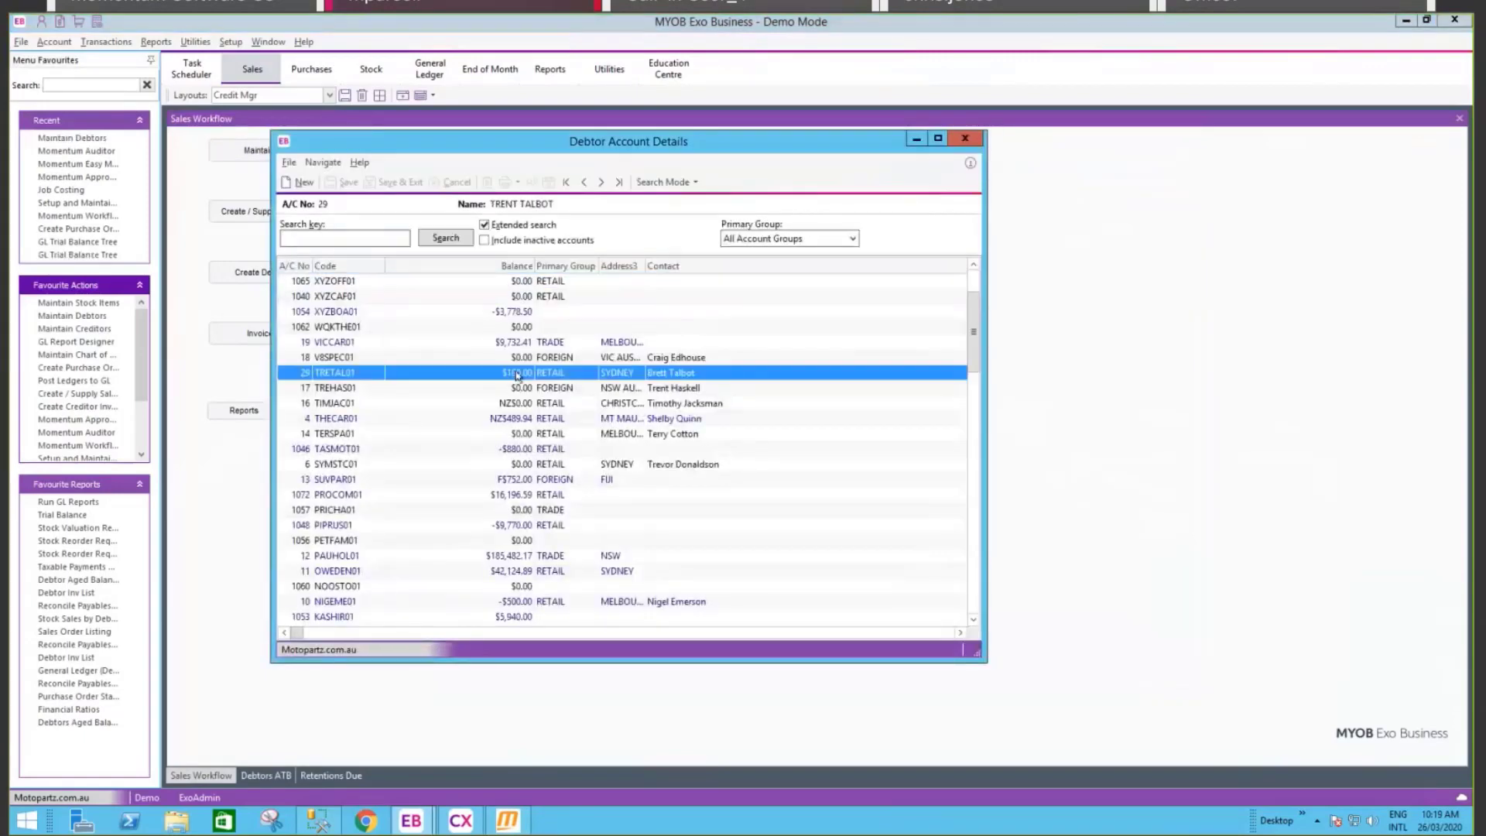
pyautogui.doubleClick(517, 374)
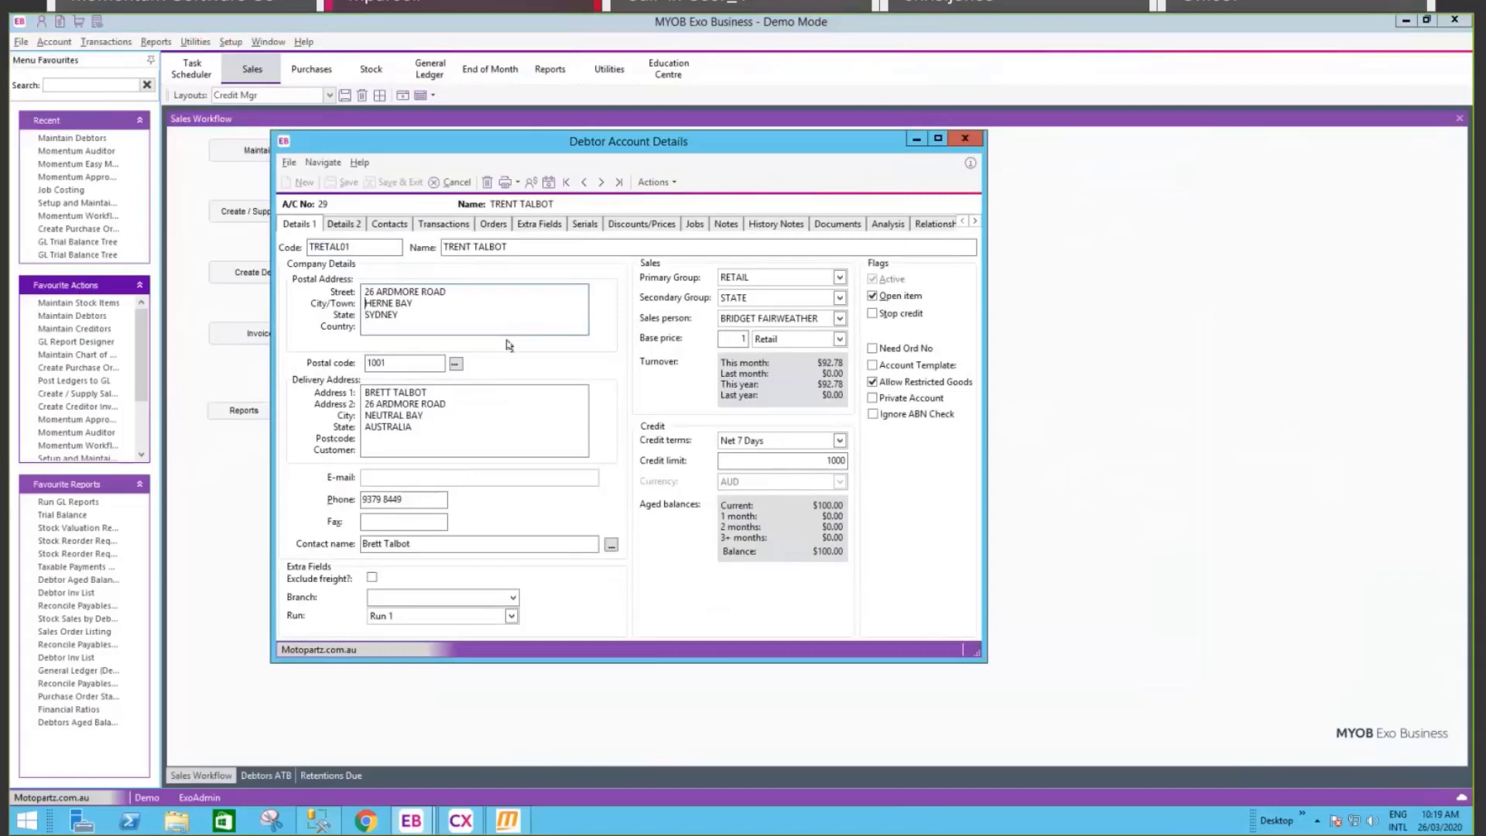
pyautogui.hotkey('shift', 'End')
pyautogui.write('NEW')
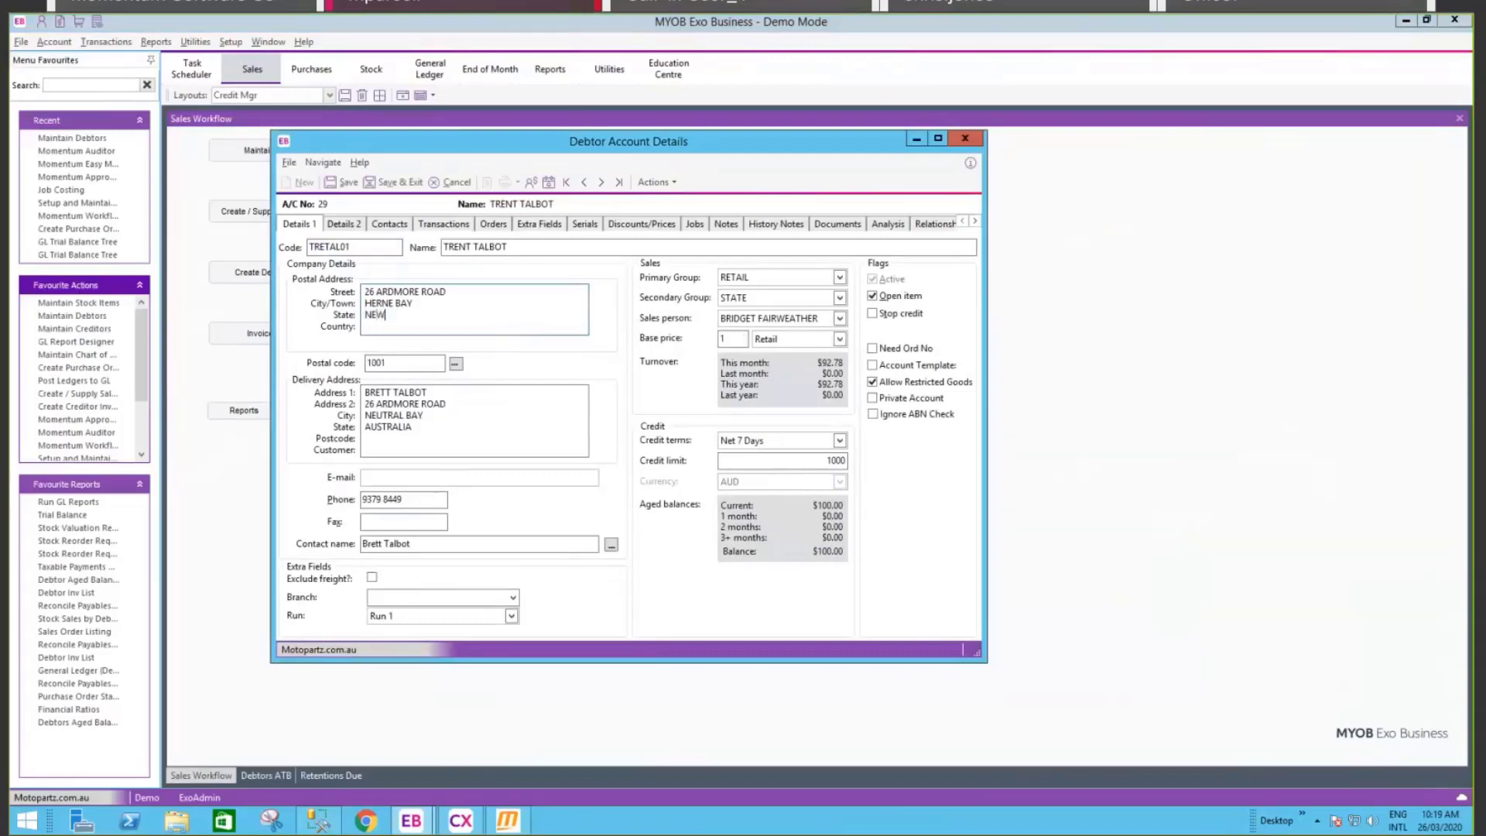
pyautogui.press('BackSpace')
pyautogui.press('BackSpace')
pyautogui.write('SW ')
pyautogui.write('AUS')
pyautogui.press('Tab')
pyautogui.write('2000')
pyautogui.press('Tab')
# Step: Enter the debtor's e-mail address and save the account
pyautogui.click(410, 500)
pyautogui.hotkey('shift', 'Tab')
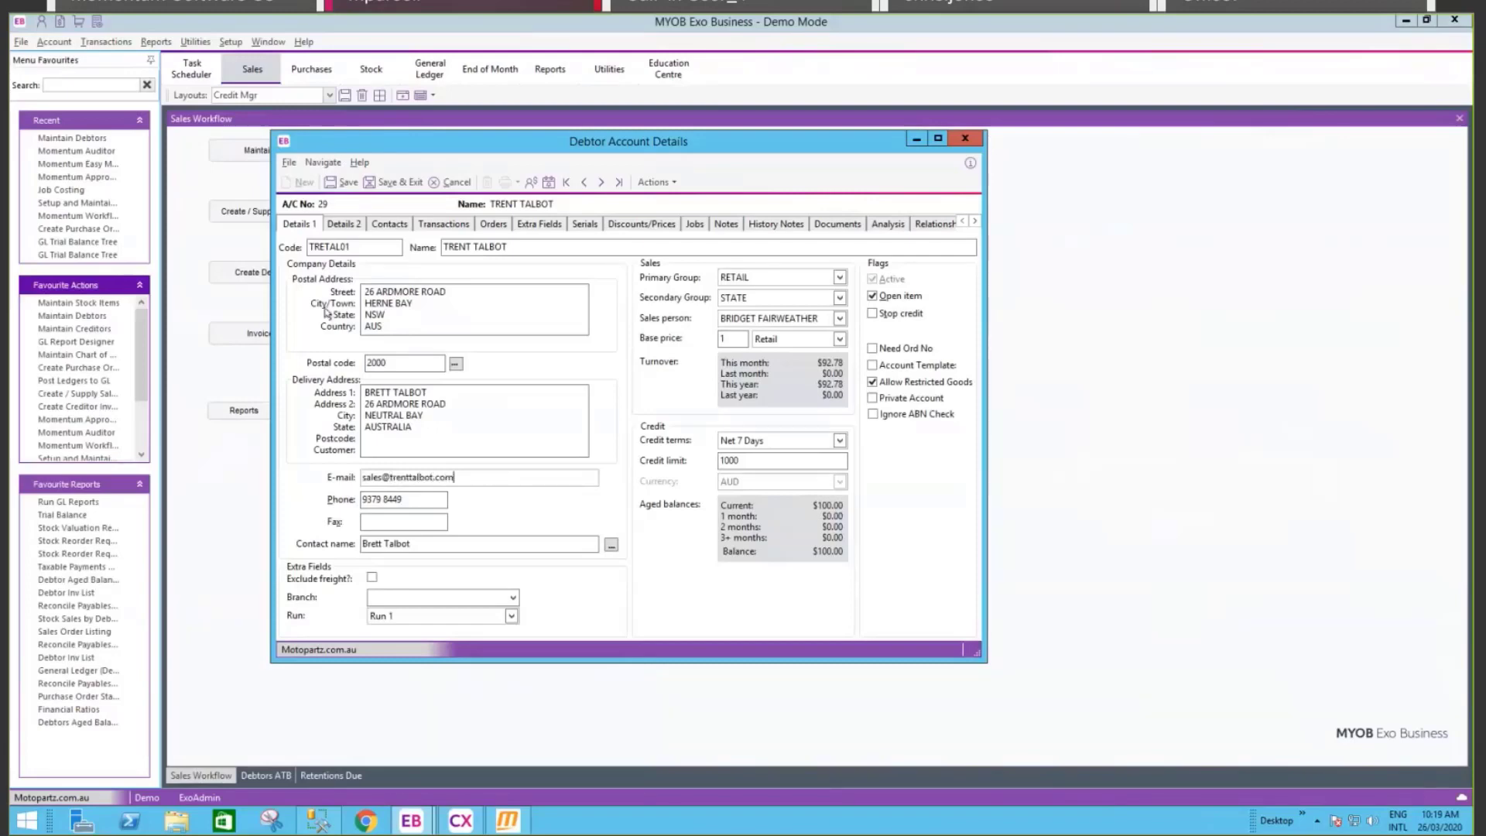
pyautogui.click(343, 182)
# Step: Return to the Momentum Auditor and filter it to the DR_ACCS table
pyautogui.click(511, 821)
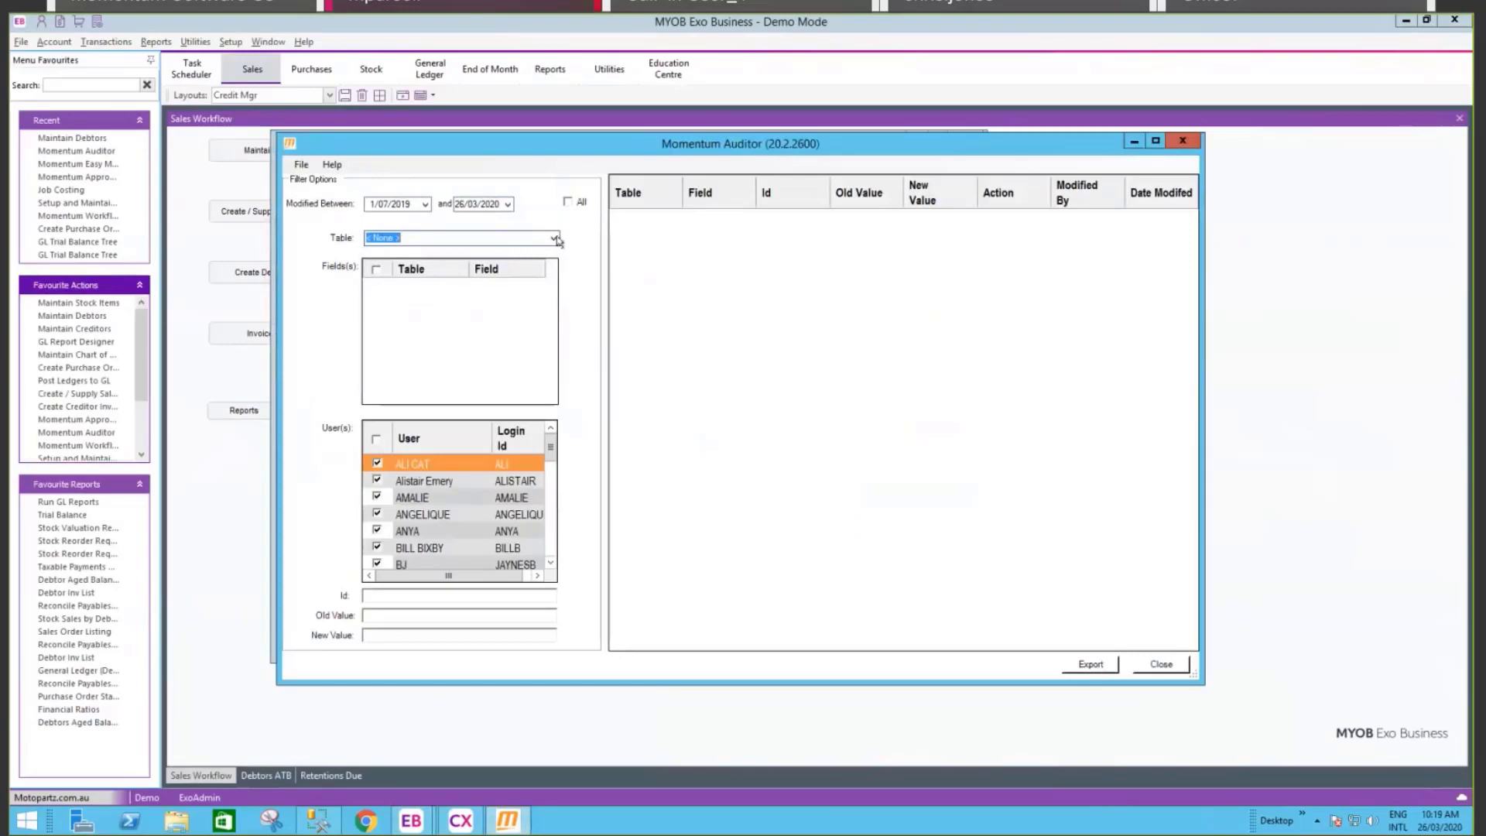
pyautogui.click(557, 241)
pyautogui.click(383, 286)
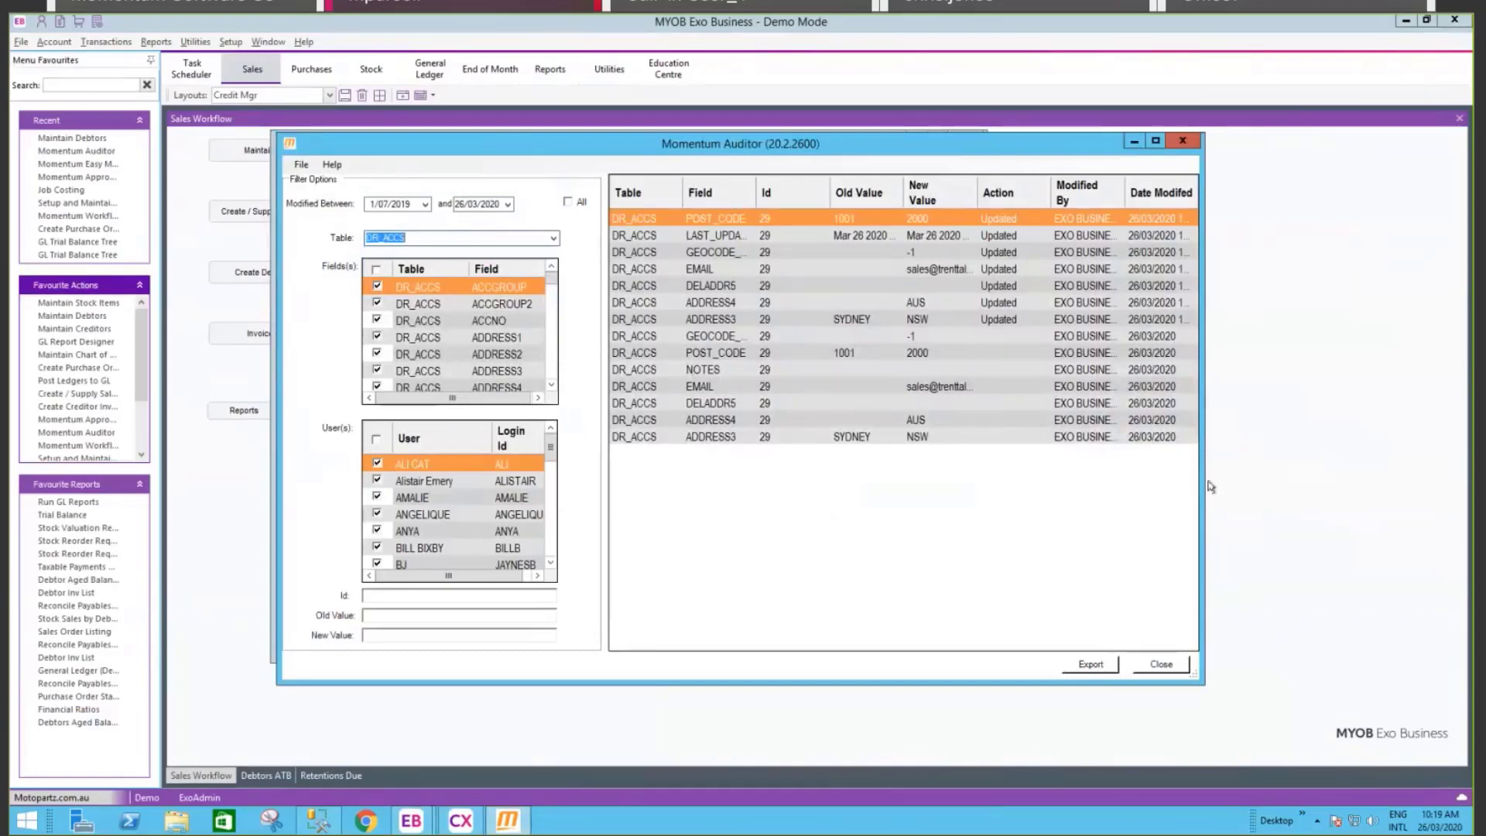
# Step: Widen the auditor window and set the Modified Between start date to today, 26/03/2020
pyautogui.moveTo(1205, 487); pyautogui.dragTo(1332, 506)
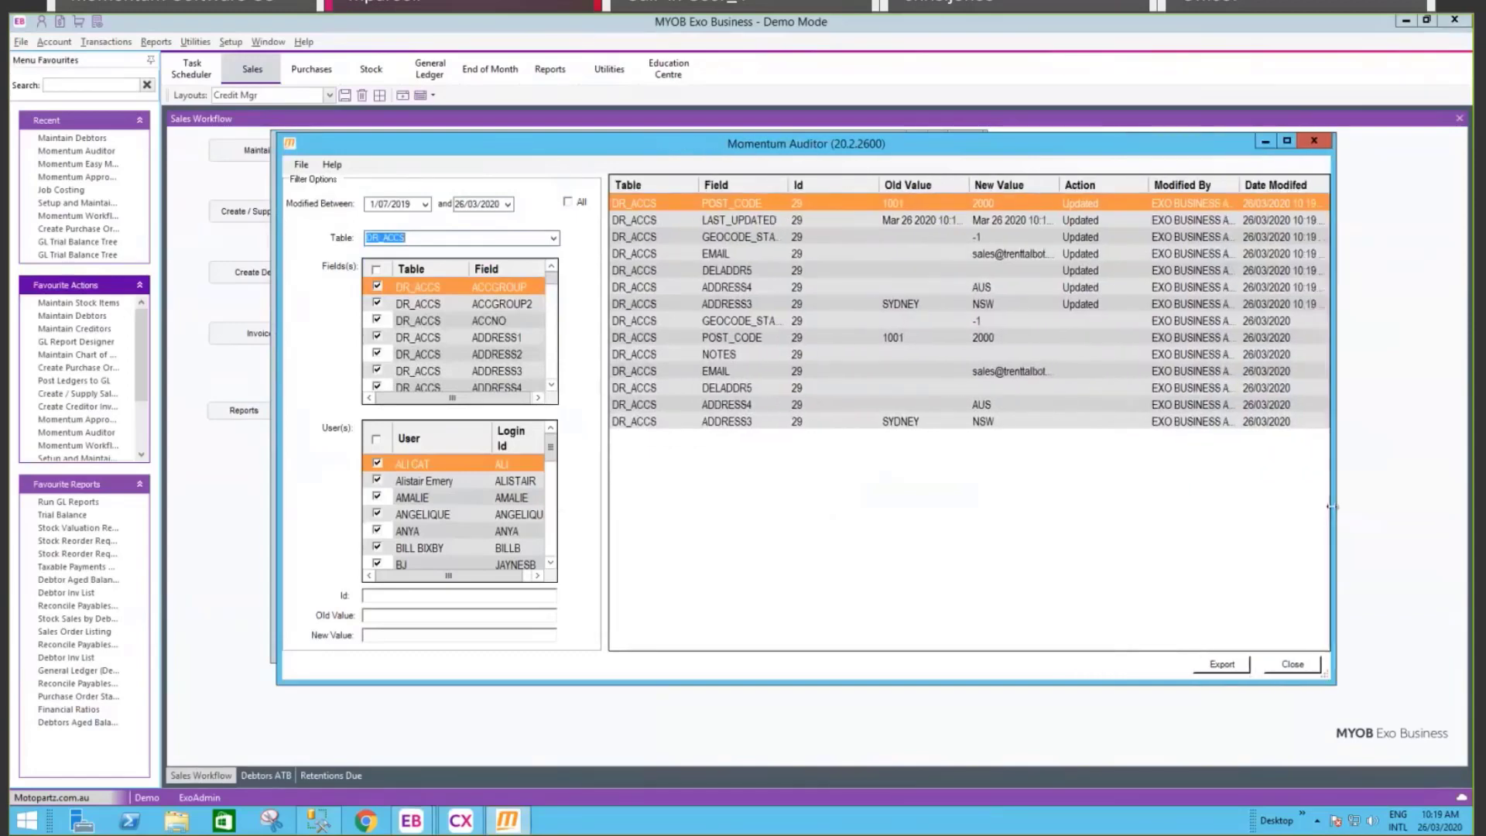
pyautogui.click(425, 205)
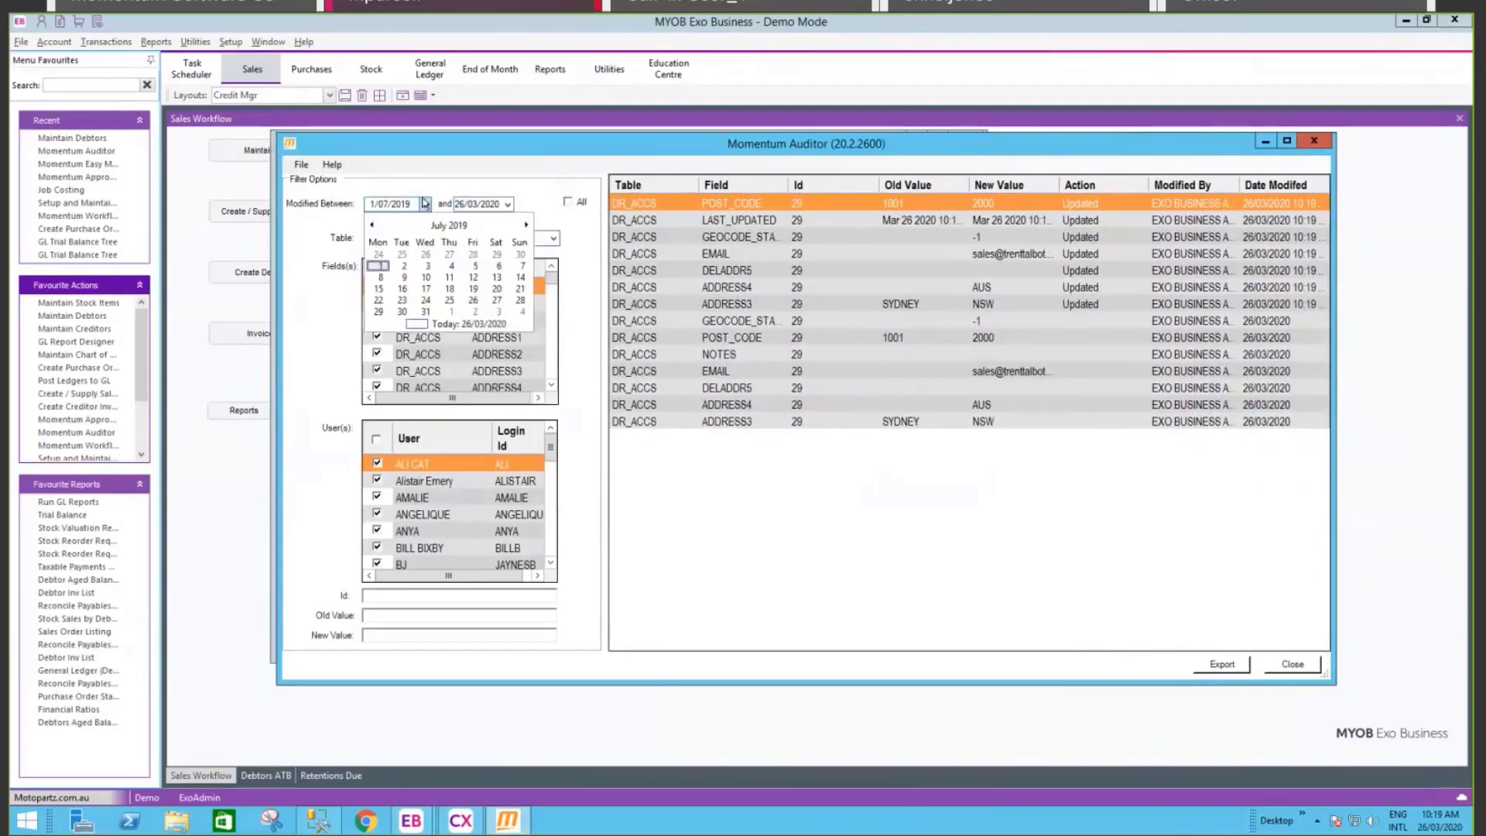
pyautogui.click(466, 325)
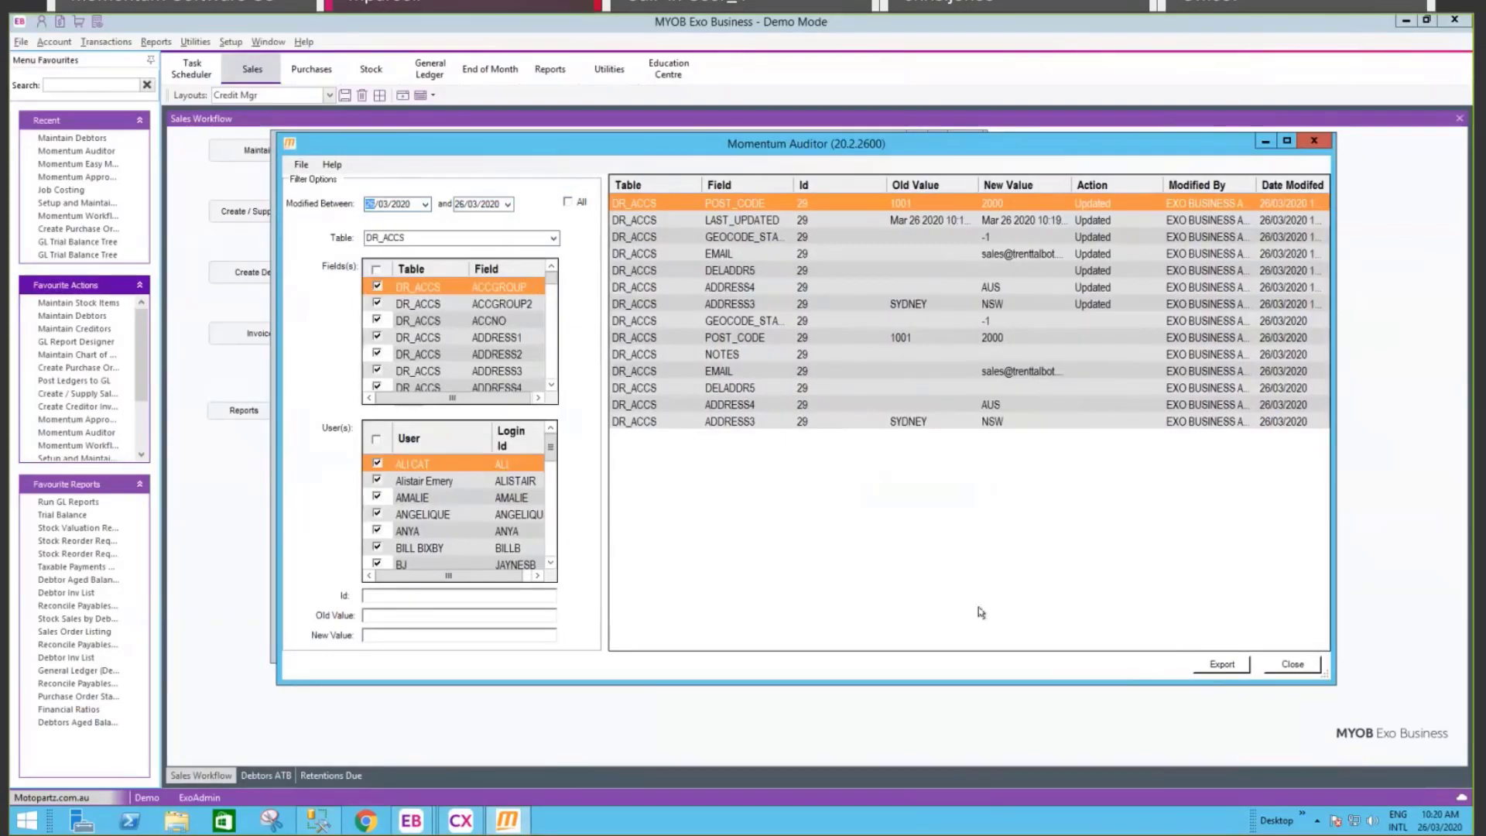